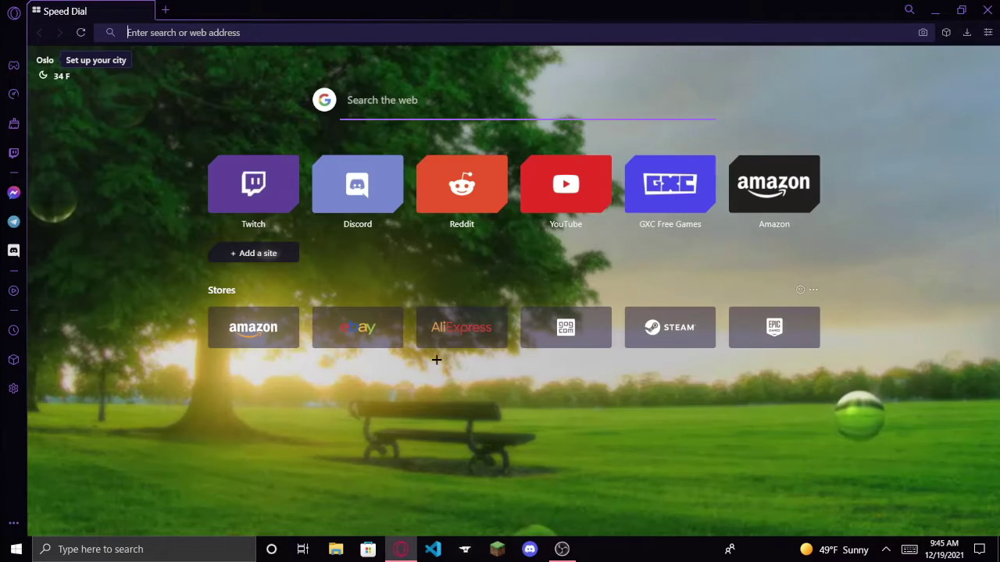
- Go to the Lunar Client website by searching 'lunarclient' in the address bar
{"action": "left_click", "coordinate": [370, 187]}
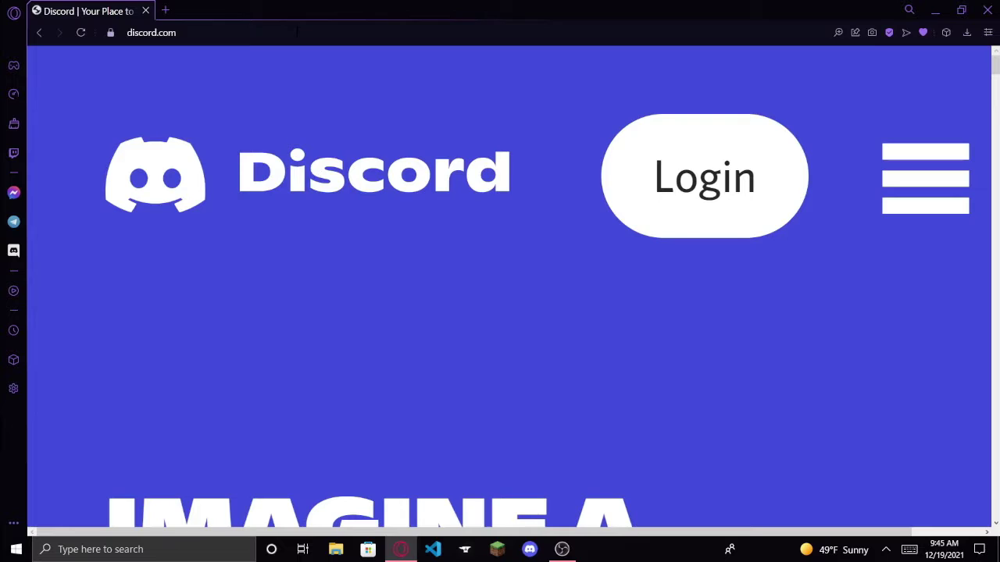
{"action": "left_click", "coordinate": [299, 33]}
{"action": "type", "text": "lunar"}
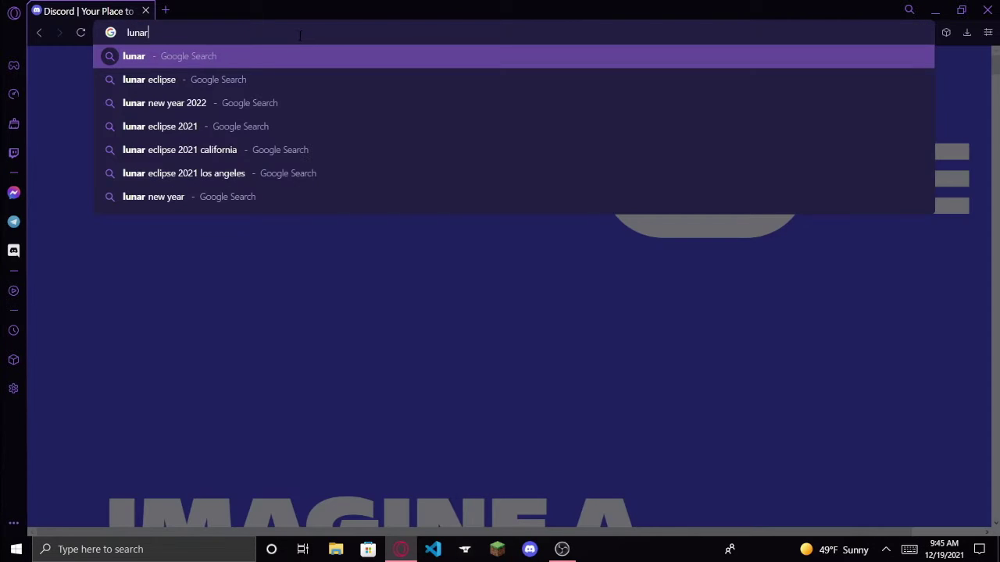
{"action": "type", "text": "client.com"}
{"action": "key", "text": "Return"}
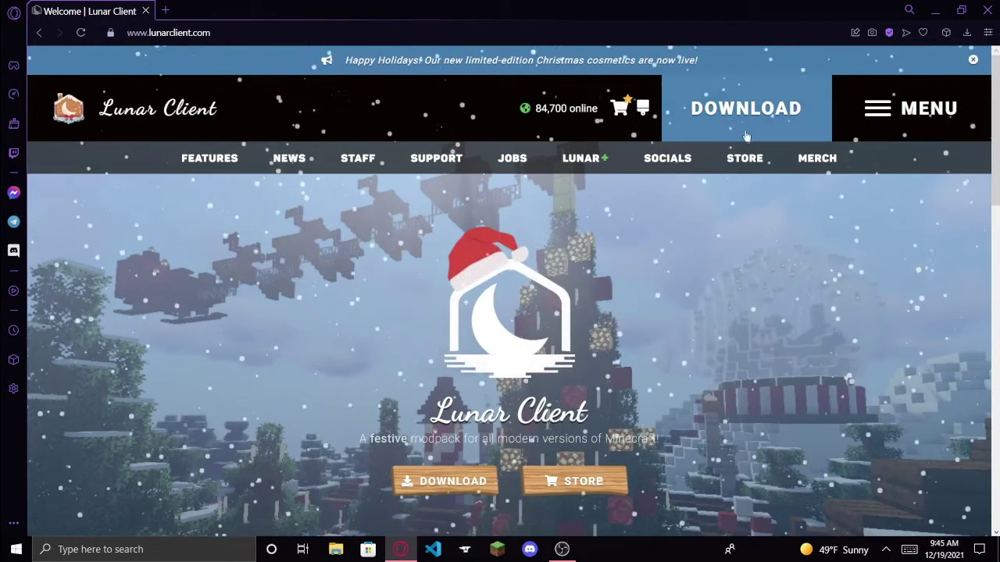
- Request the Windows installer from the Lunar Client download page
{"action": "left_click", "coordinate": [445, 482]}
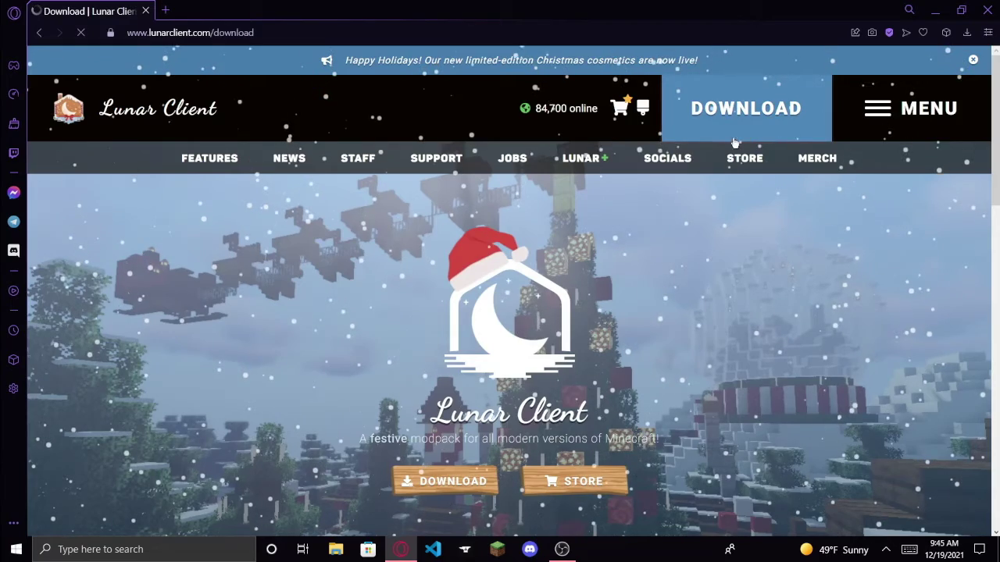
{"action": "scroll", "coordinate": [460, 223], "scroll_direction": "down", "scroll_amount": 3}
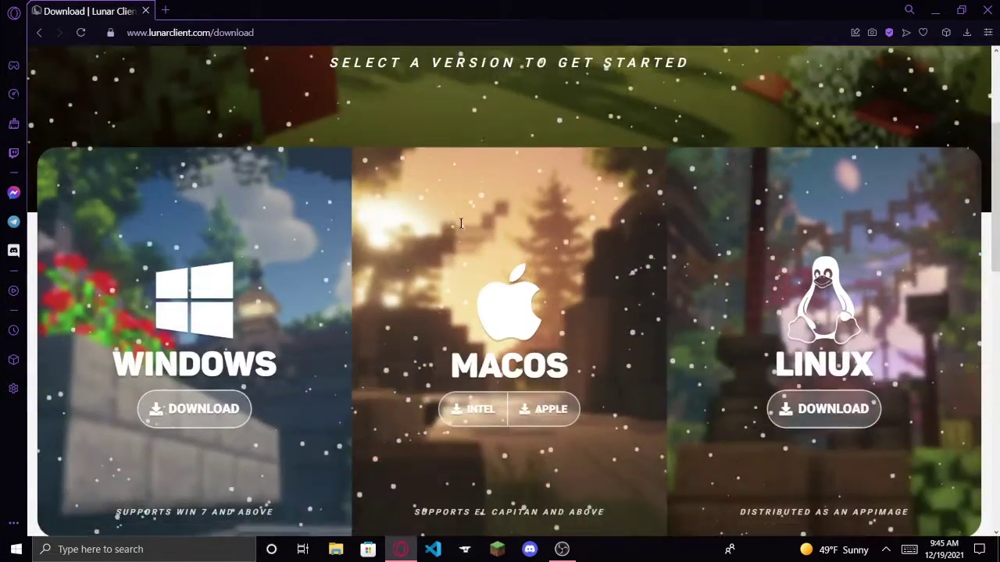
{"action": "right_click", "coordinate": [461, 224]}
{"action": "key", "text": "Escape"}
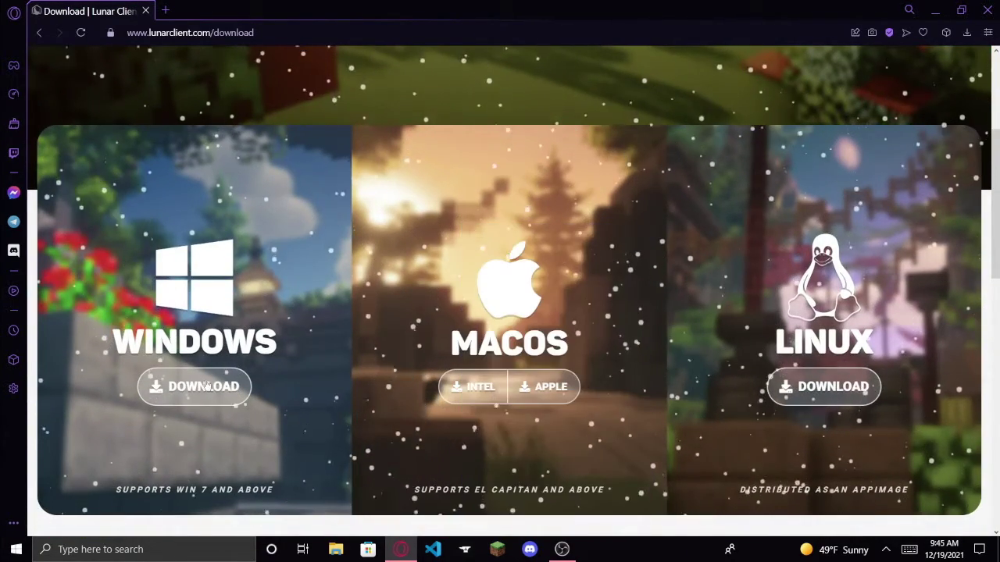
{"action": "left_click", "coordinate": [205, 382]}
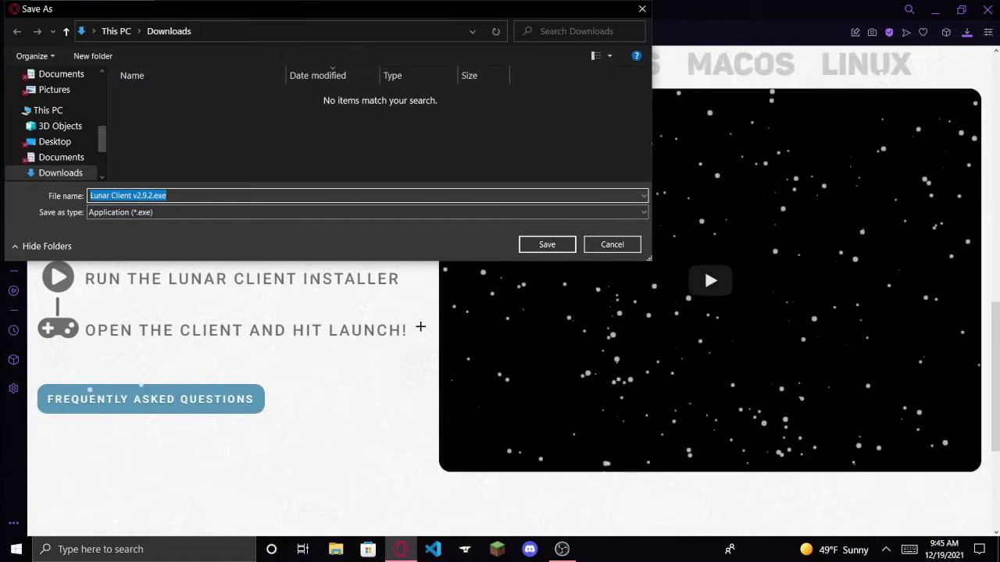
- Save Lunar Client v2.9.2.exe, then start Minecraft 1.8 from the Lunar Client launcher
{"action": "left_click", "coordinate": [547, 245]}
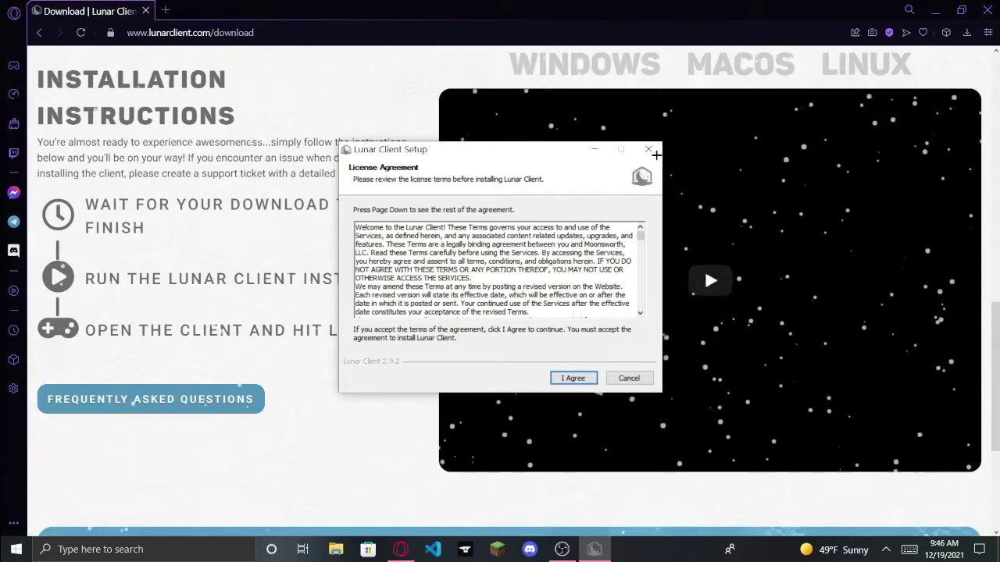
{"action": "left_click", "coordinate": [655, 154]}
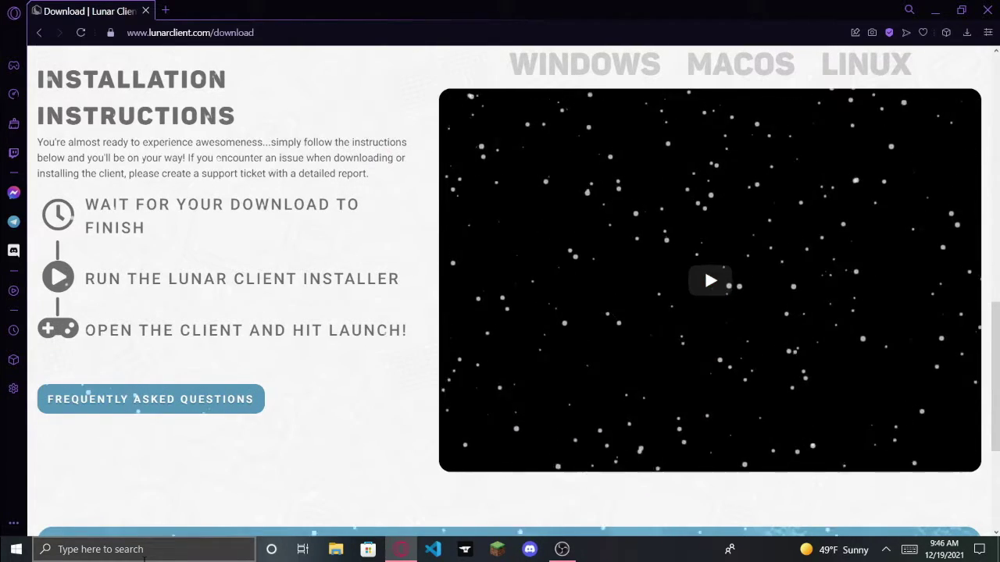
{"action": "key", "text": "super"}
{"action": "type", "text": "ln"}
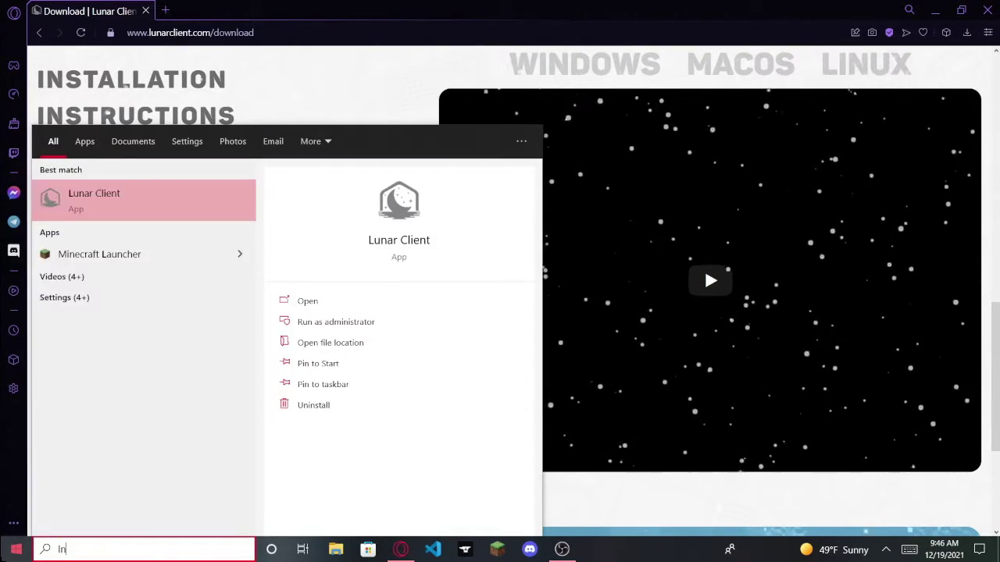
{"action": "type", "text": "unar ckie="}
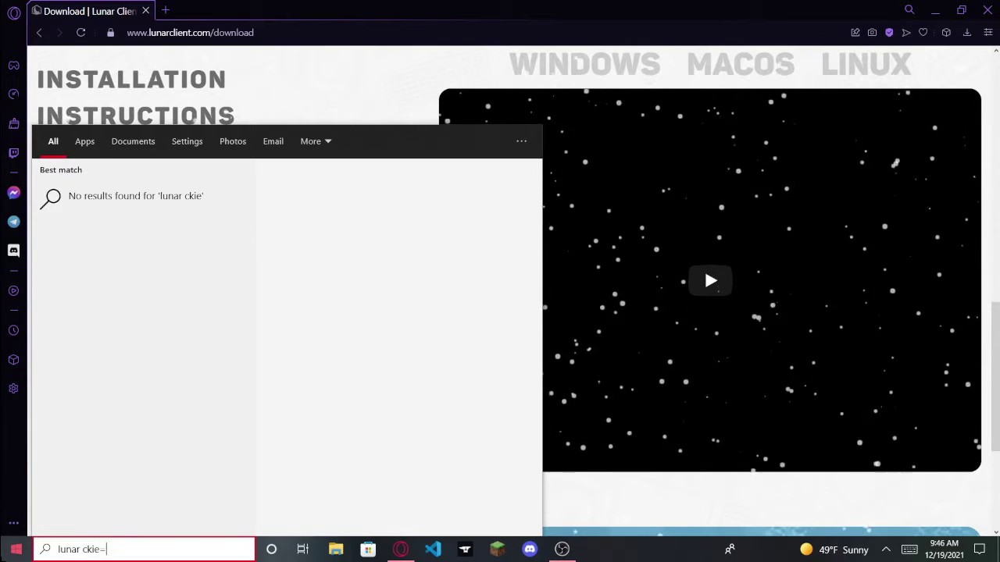
{"action": "key", "text": "BackSpace"}
{"action": "key", "text": "BackSpace"}
{"action": "key", "text": "BackSpace"}
{"action": "type", "text": "lient"}
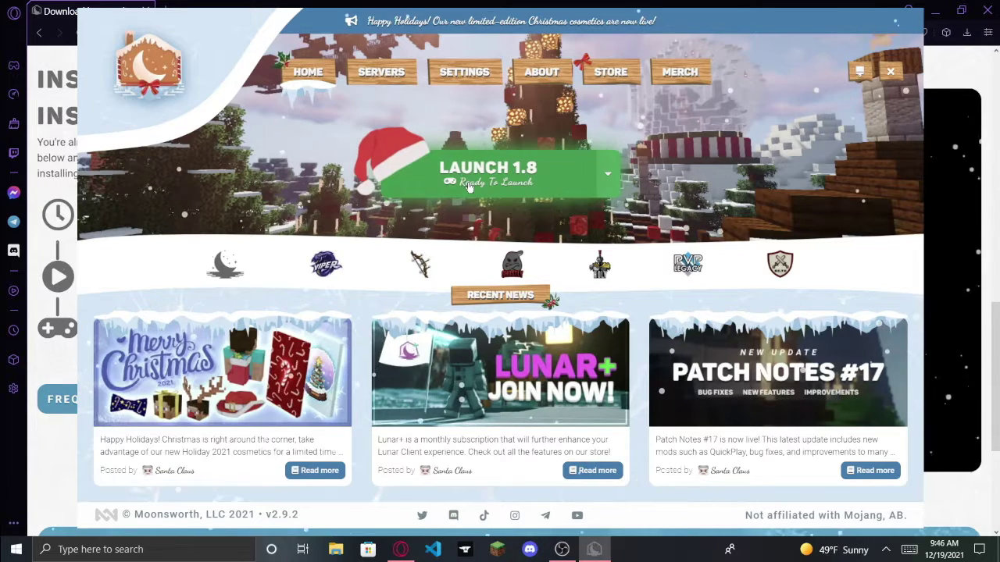
{"action": "left_click", "coordinate": [469, 185]}
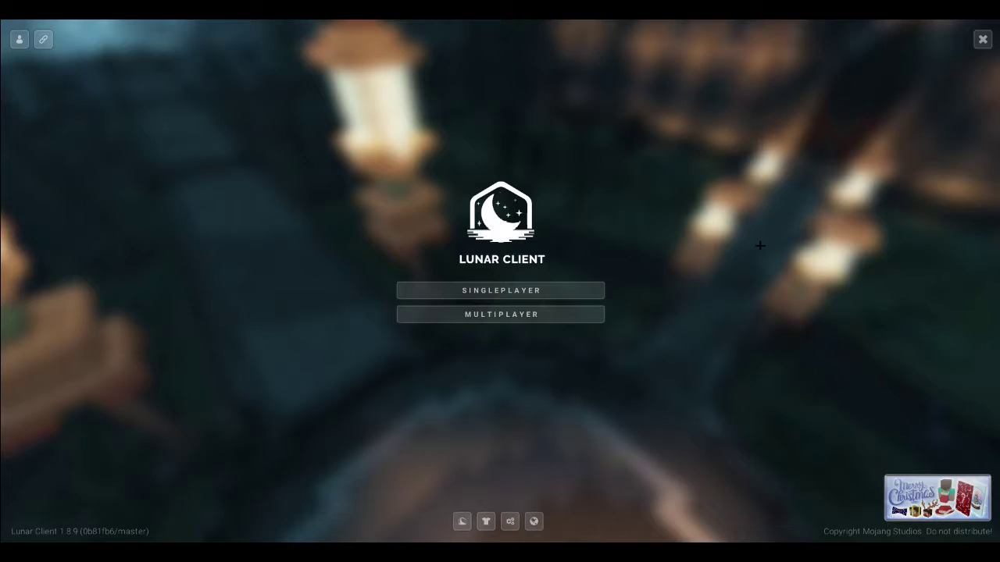
- Enter a singleplayer world and put 64 Zombie Pigman spawn eggs in hotbar slot 1
{"action": "left_click", "coordinate": [474, 290]}
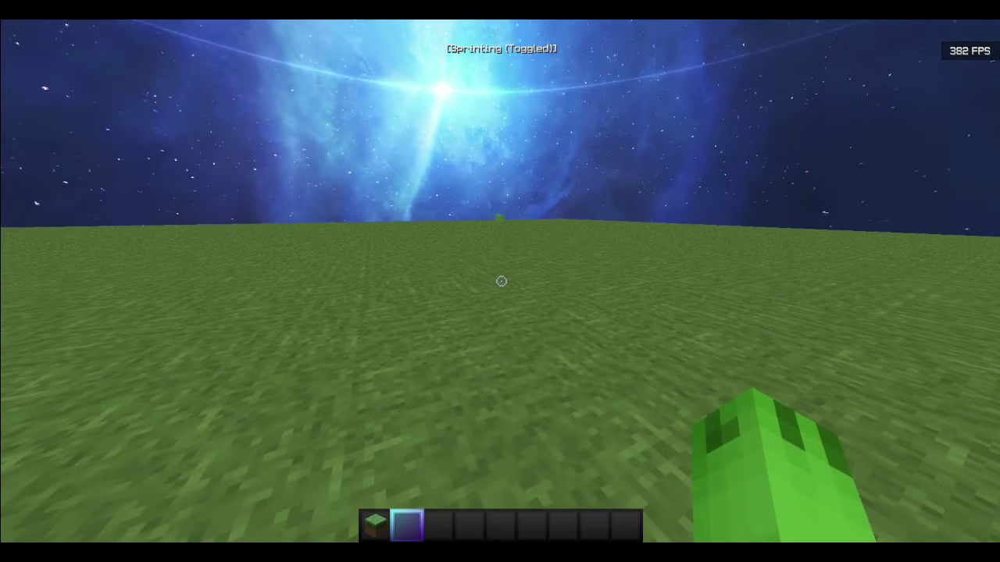
{"action": "type", "text": "e"}
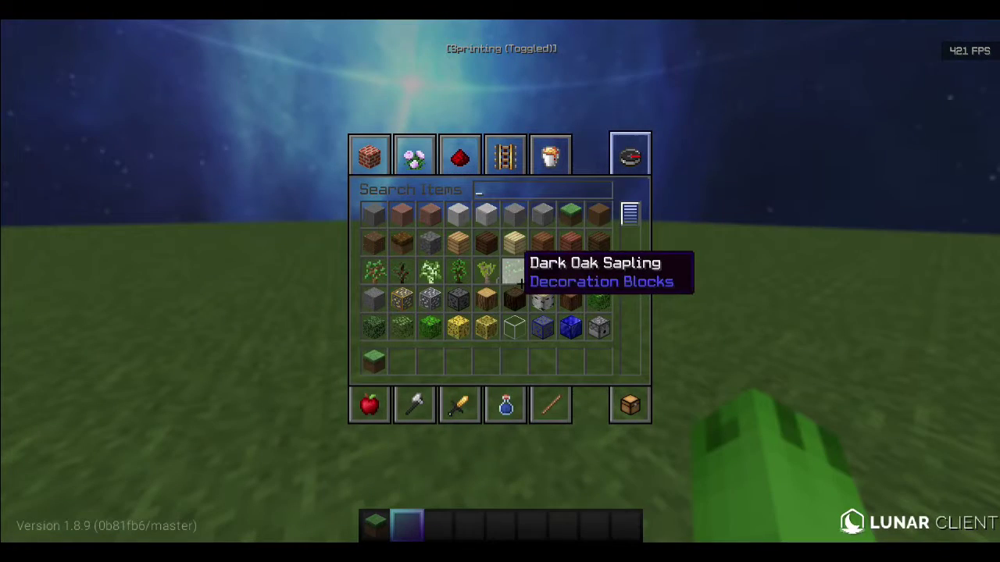
{"action": "type", "text": "zomi"}
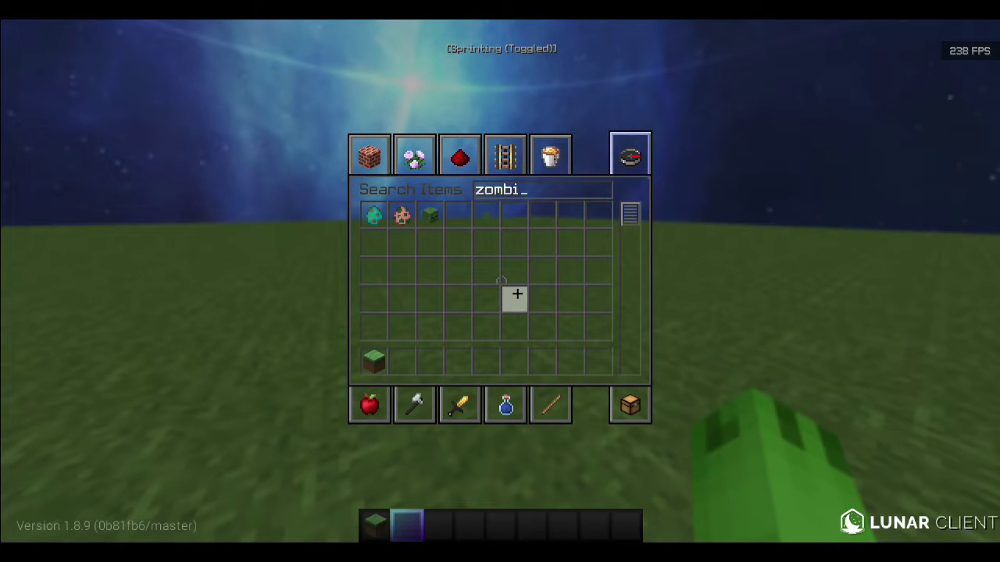
{"action": "type", "text": "2"}
{"action": "left_click", "coordinate": [403, 362]}
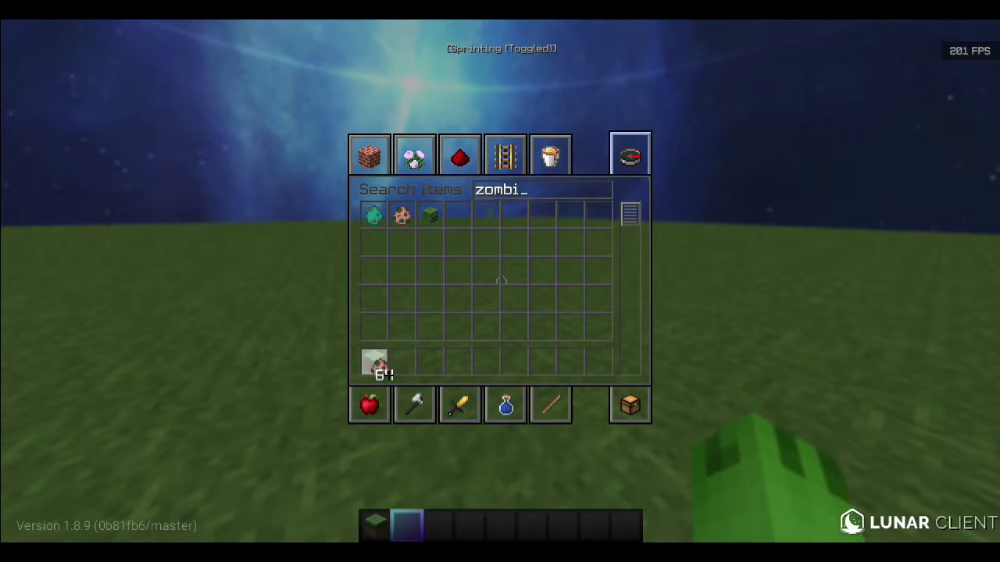
{"action": "left_click", "coordinate": [375, 363]}
- Search 'sword' in the creative inventory and add a wooden sword to the hotbar
{"action": "key", "text": "BackSpace"}
{"action": "key", "text": "BackSpace"}
{"action": "key", "text": "BackSpace"}
{"action": "type", "text": "swo"}
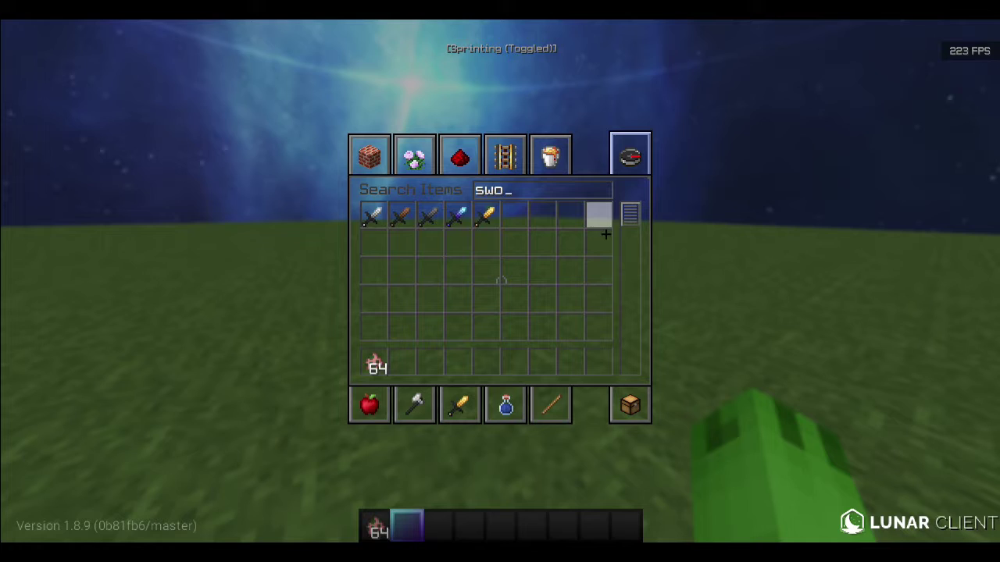
{"action": "type", "text": "rd"}
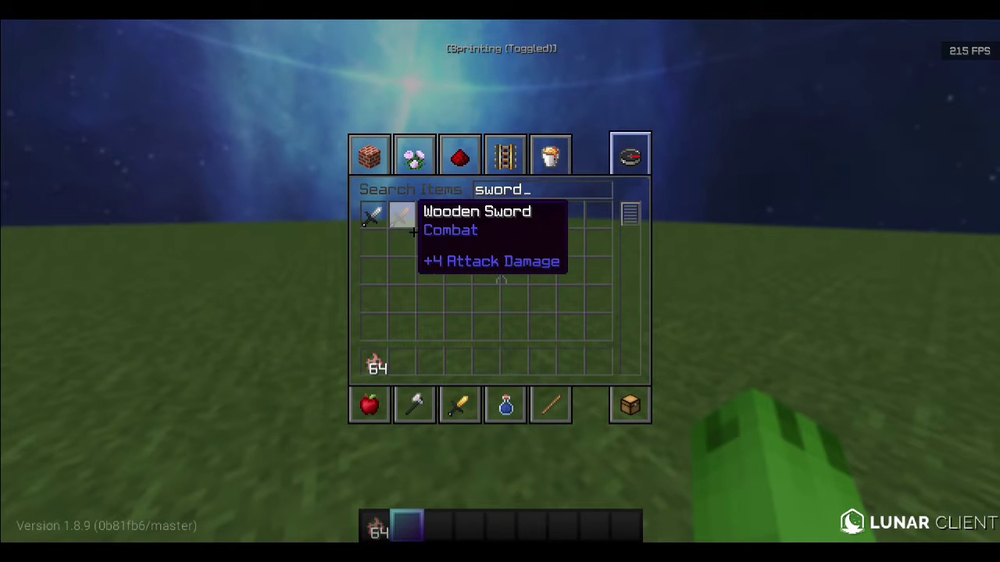
{"action": "type", "text": "2"}
{"action": "key", "text": "Escape"}
- Preview third-person view, then bring up the Lunar Client mod menu
{"action": "key", "text": "F5"}
{"action": "key", "text": "F5"}
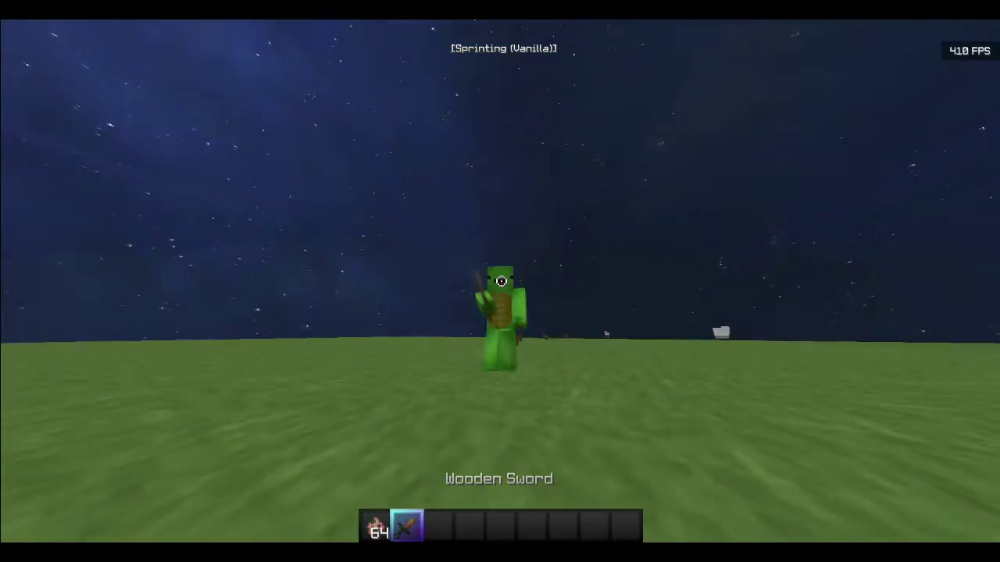
{"action": "key", "text": "F5"}
{"action": "key", "text": "e"}
{"action": "key", "text": "Escape"}
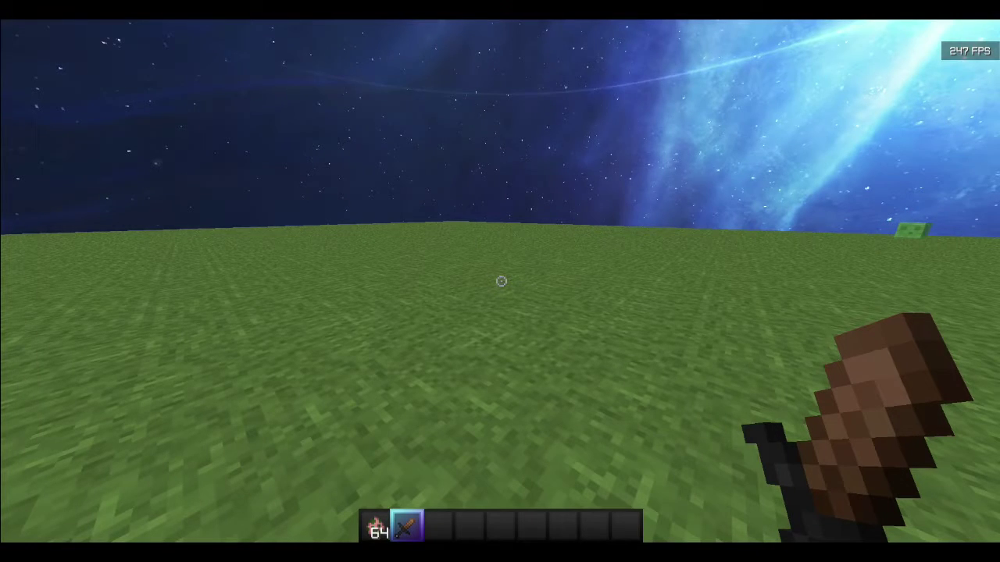
{"action": "key", "text": "Shift_R"}
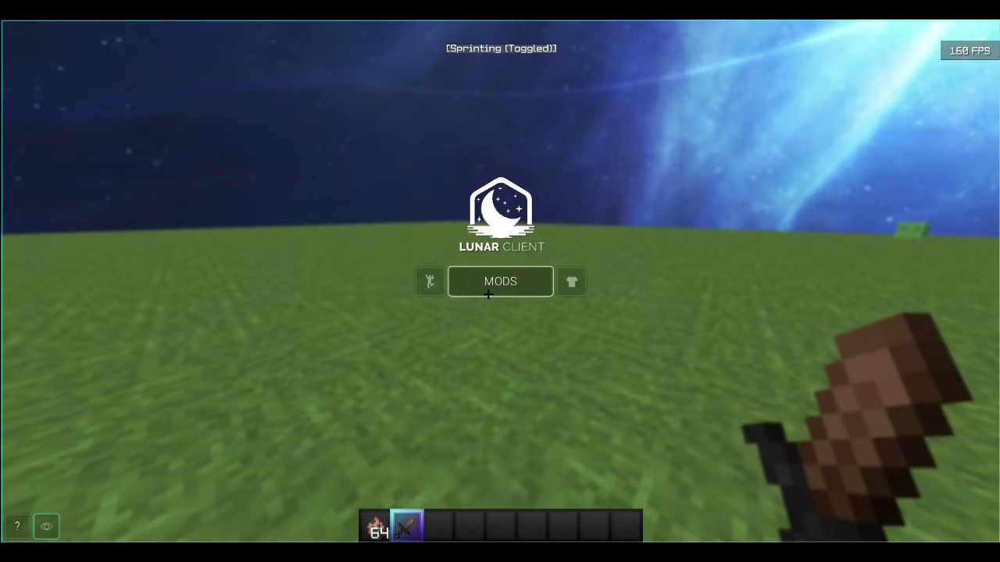
- Find Motion Blur with the search 'mot' and lower its strength slightly
{"action": "left_click", "coordinate": [488, 294]}
{"action": "type", "text": "mot"}
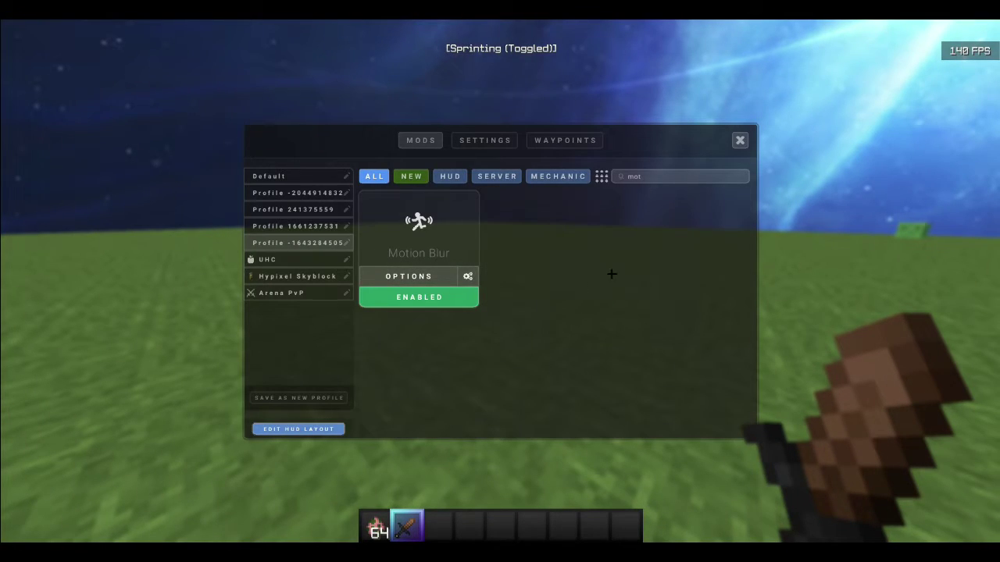
{"action": "left_click", "coordinate": [477, 278]}
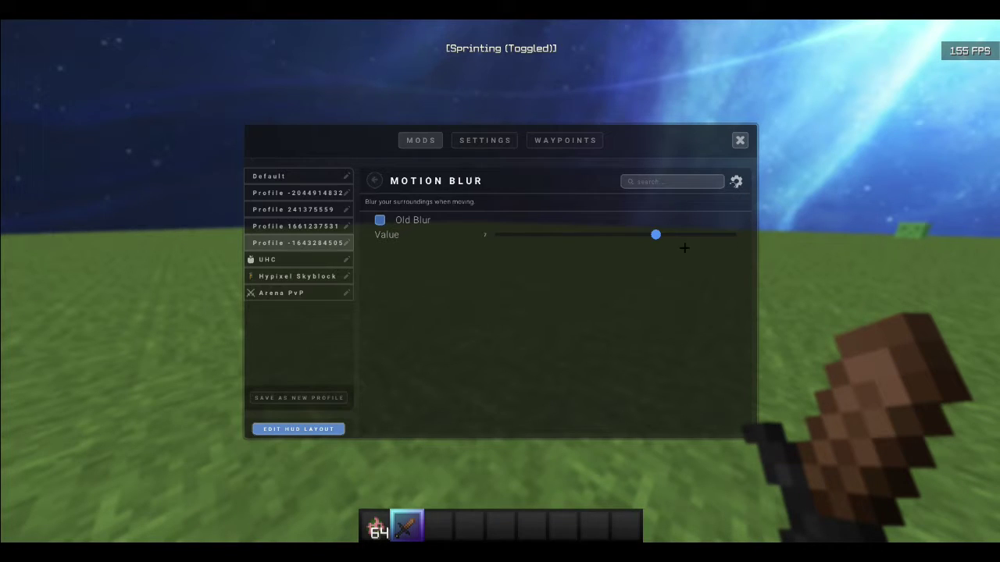
{"action": "left_click_drag", "start_coordinate": [736, 234], "coordinate": [725, 234]}
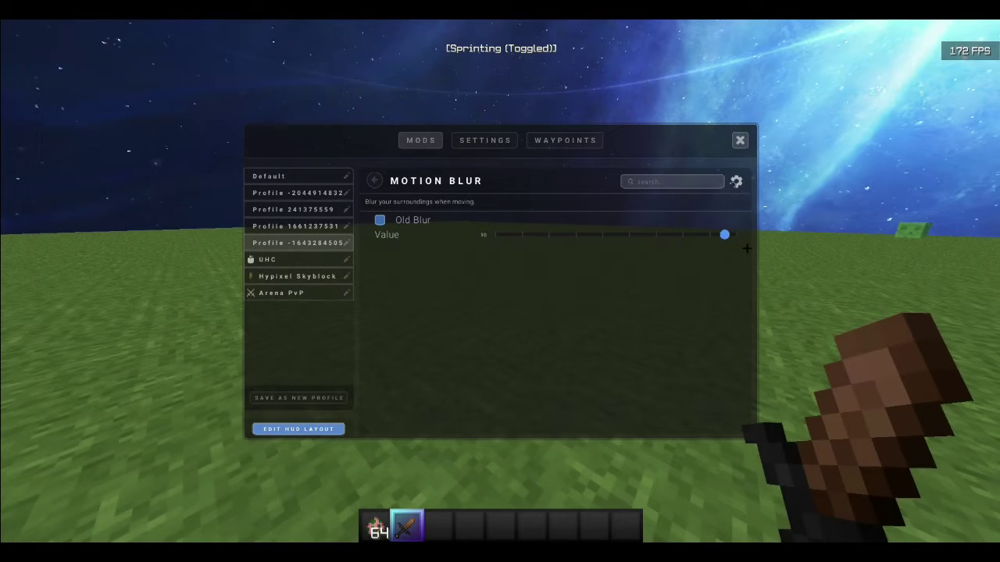
{"action": "key", "text": "Escape"}
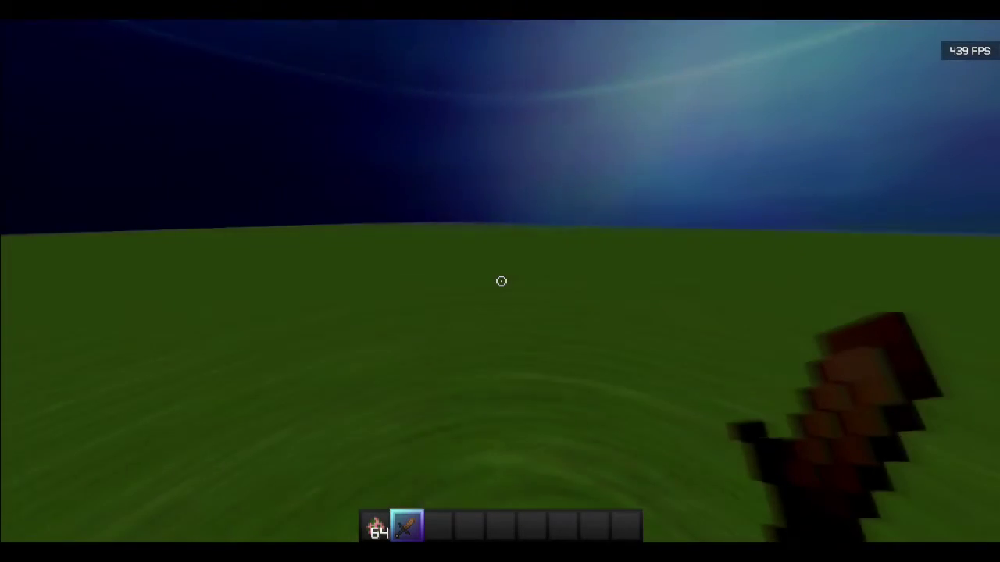
- Crouch and sprint to preview the blur, and spawn a Zombie Pigman with the egg
{"action": "key", "text": "shift"}
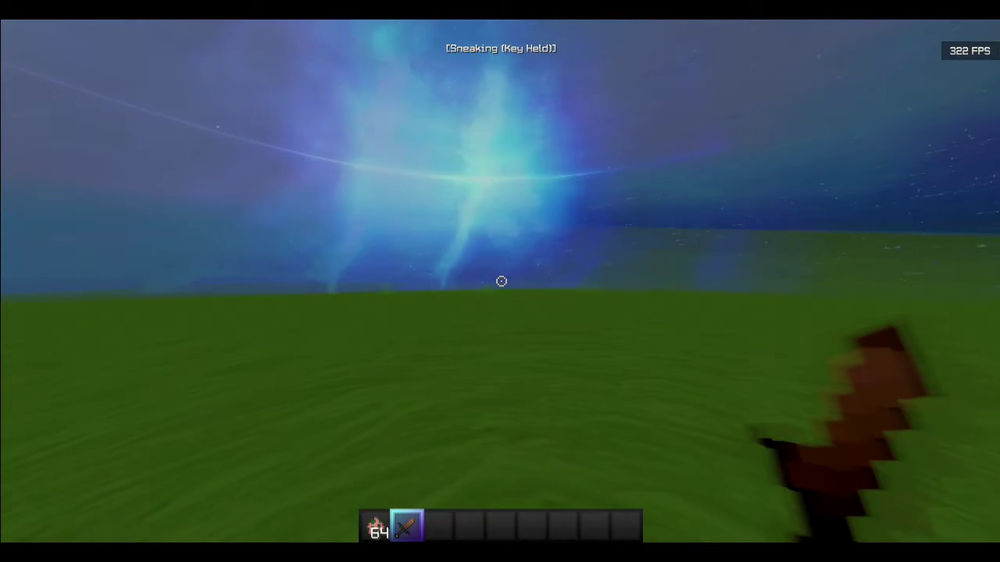
{"action": "key", "text": "e"}
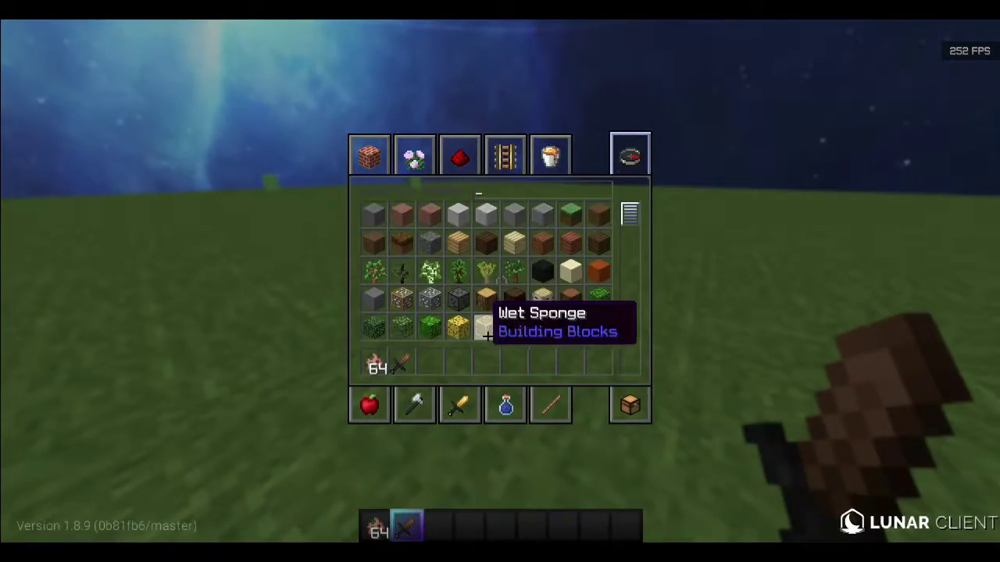
{"action": "key", "text": "e"}
{"action": "key", "text": "1"}
{"action": "right_click", "coordinate": [501, 281]}
{"action": "key", "text": "ctrl"}
{"action": "key", "text": "2"}
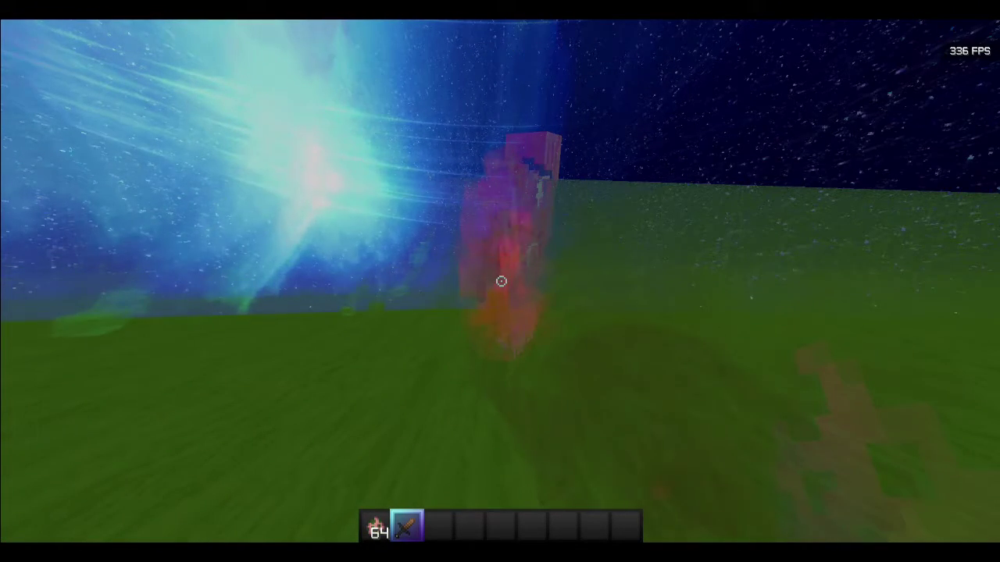
- Reduce the Motion Blur strength with two leftward slider nudges
{"action": "key", "text": "Shift_R"}
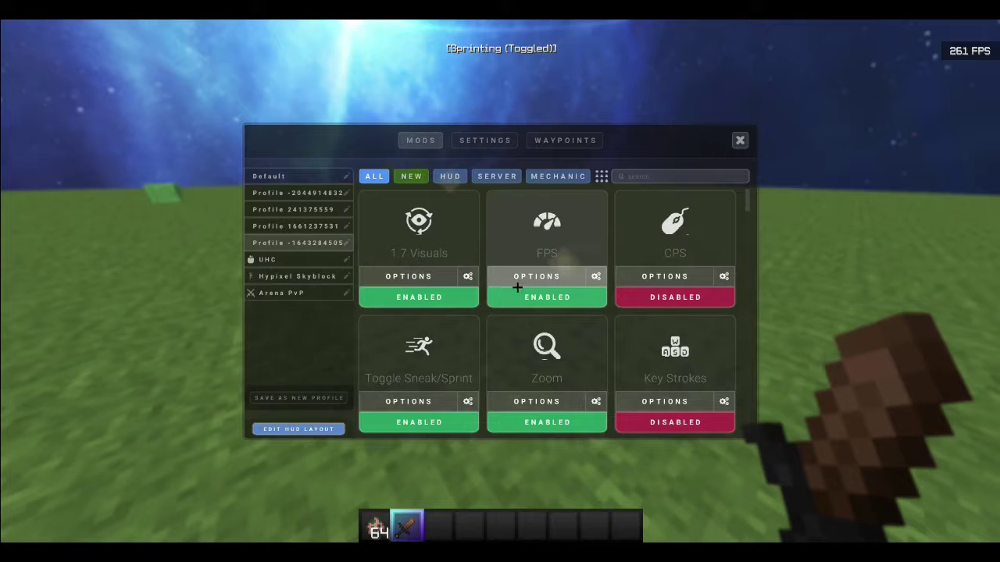
{"action": "type", "text": "mot"}
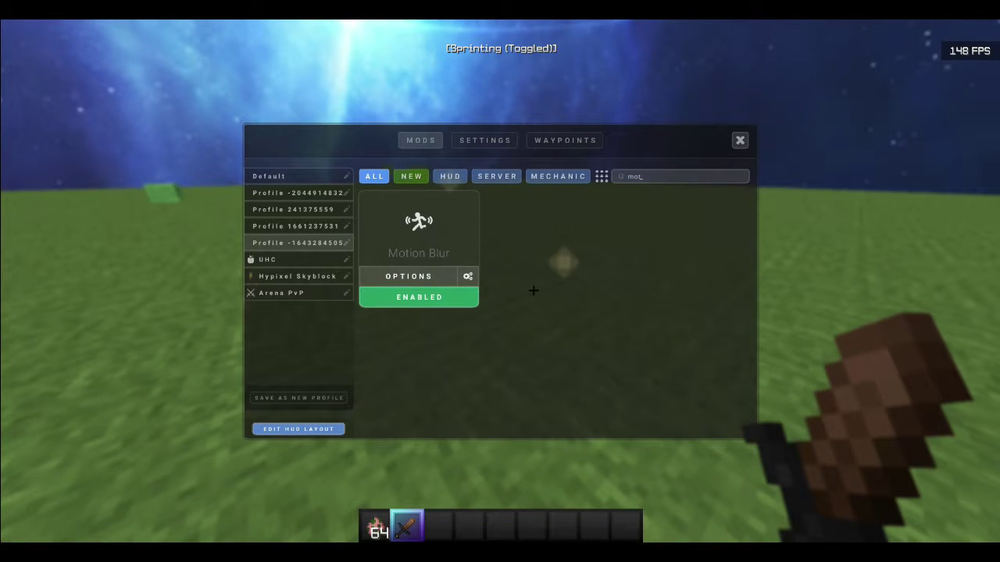
{"action": "left_click", "coordinate": [408, 277]}
{"action": "left_click_drag", "start_coordinate": [699, 248], "coordinate": [681, 254]}
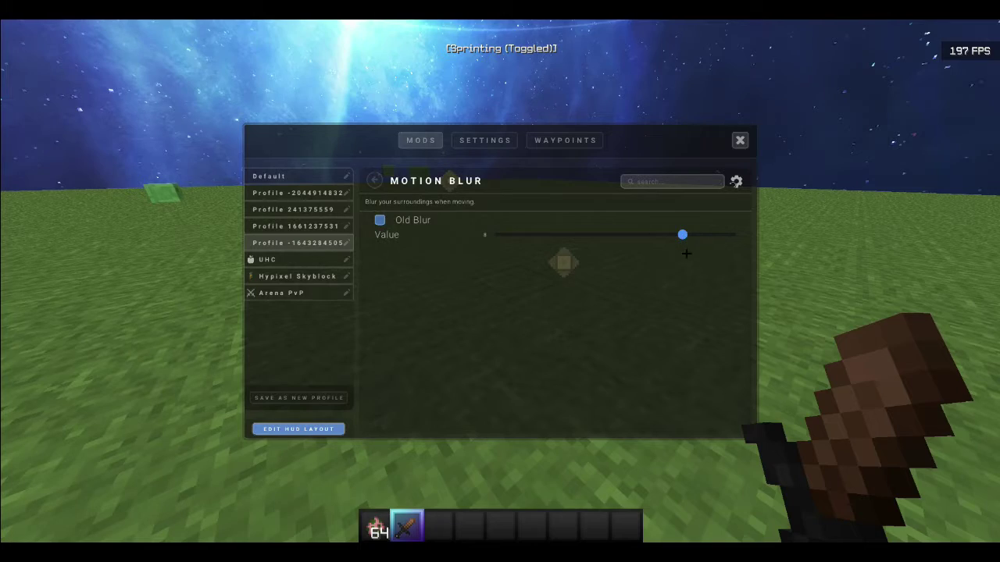
{"action": "left_click_drag", "start_coordinate": [681, 246], "coordinate": [666, 247]}
{"action": "key", "text": "Escape"}
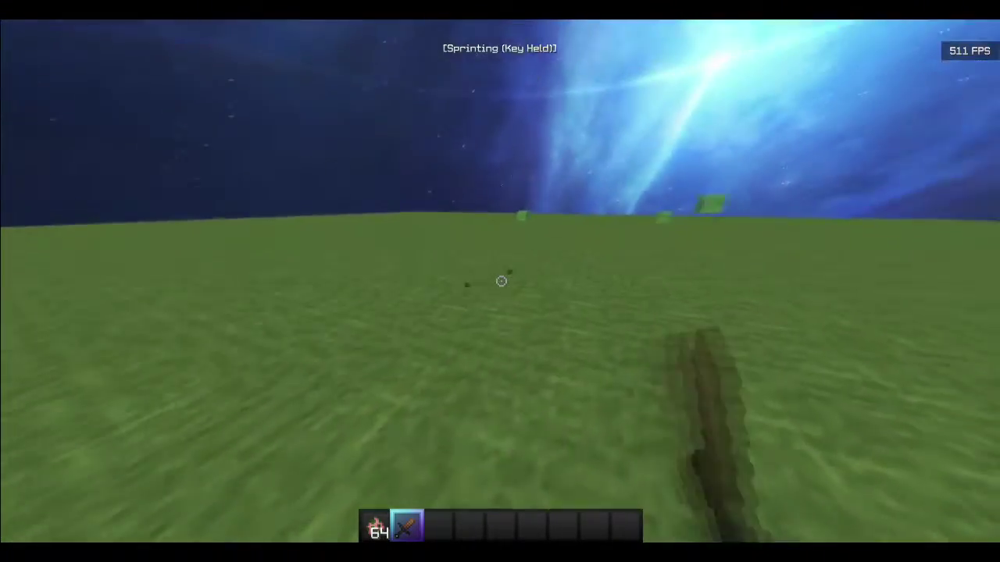
- Fly and sprint across the grass to preview the weaker blur
{"action": "key", "text": "space"}
{"action": "key", "text": "space"}
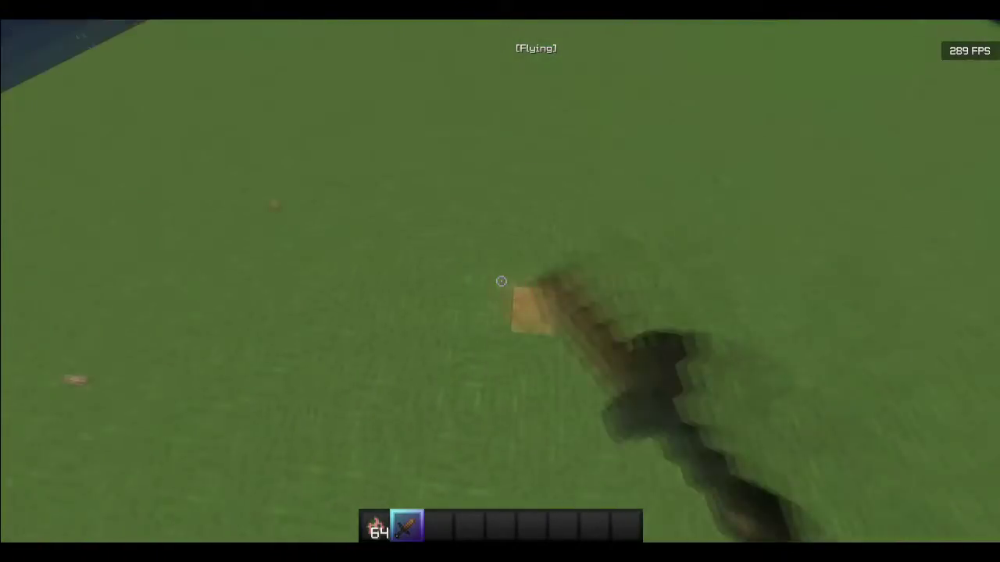
{"action": "key", "text": "ctrl"}
{"action": "key", "text": "3"}
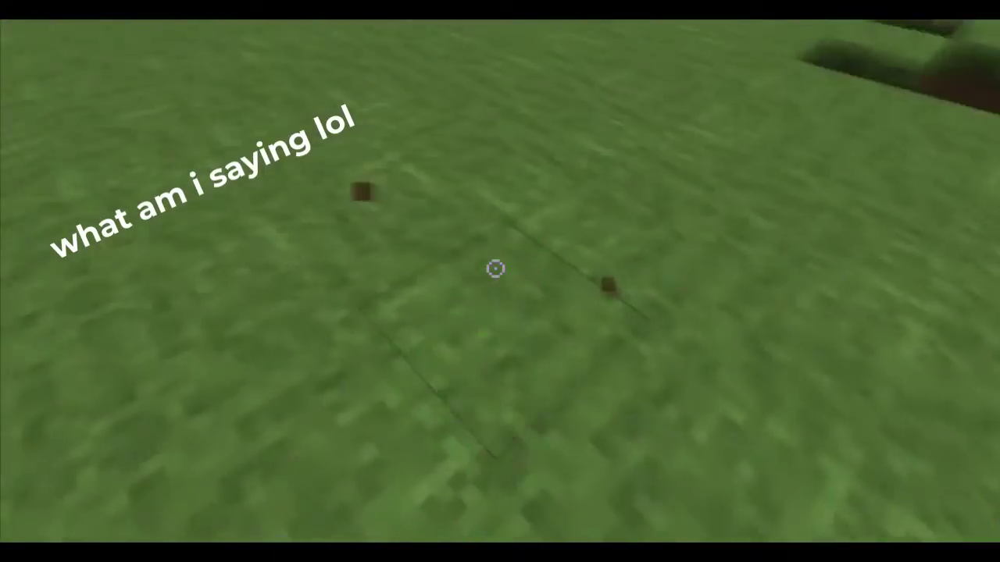
{"action": "key", "text": "1"}
{"action": "key", "text": "2"}
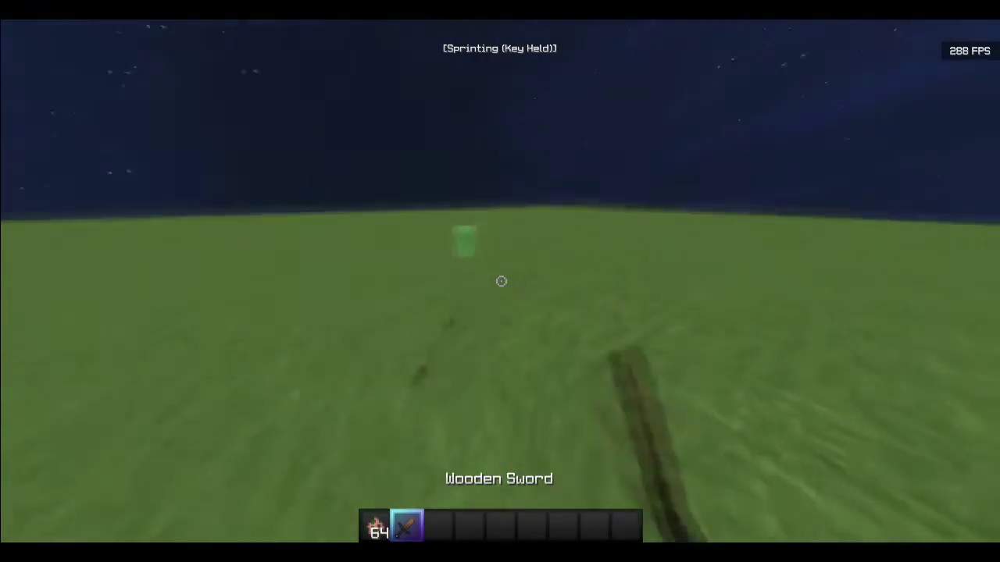
- Re-run the previous game rule command from chat
{"action": "key", "text": "e"}
{"action": "key", "text": "e"}
{"action": "key", "text": "slash"}
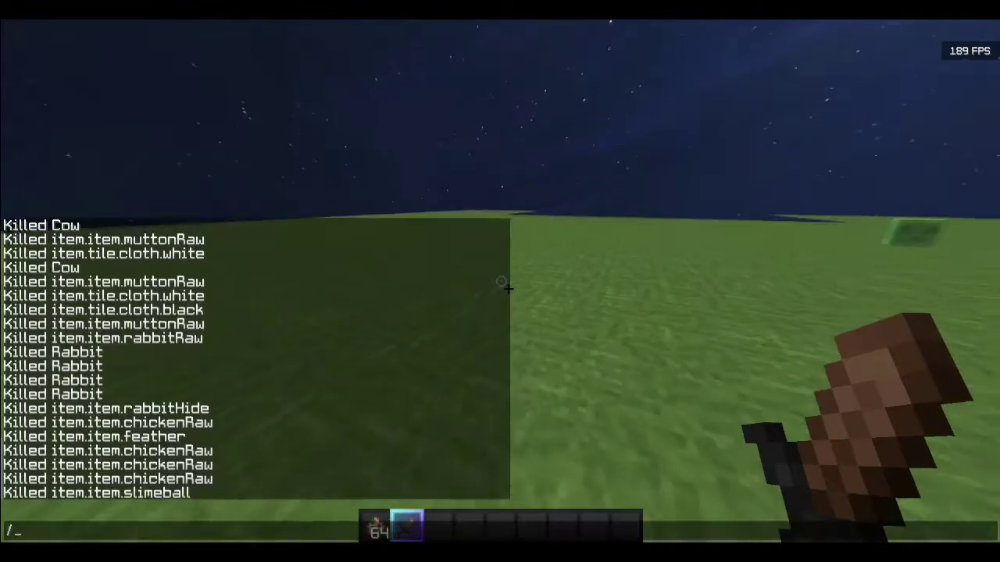
{"action": "key", "text": "Up"}
{"action": "key", "text": "Return"}
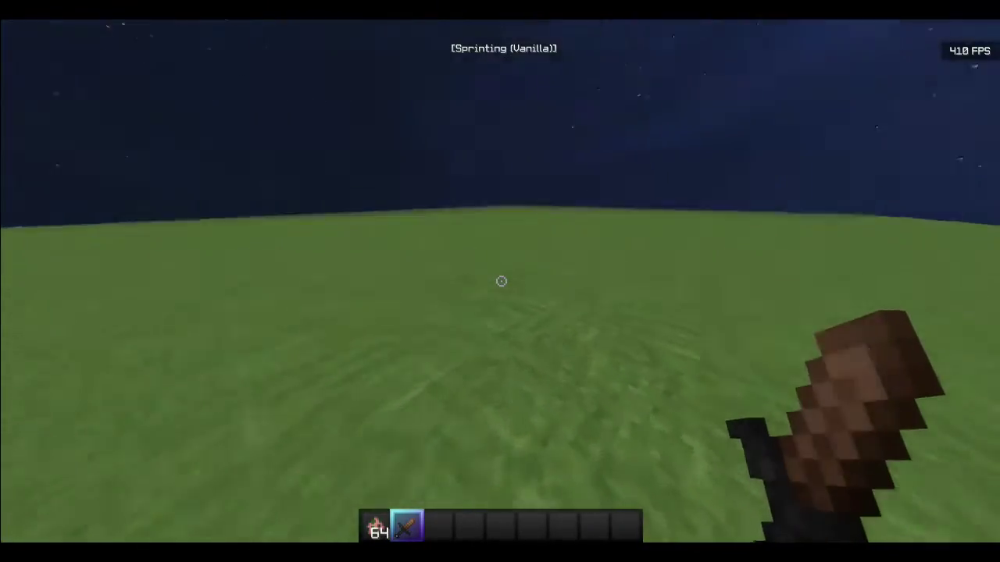
{"action": "scroll", "coordinate": [502, 281], "scroll_direction": "up", "scroll_amount": 4}
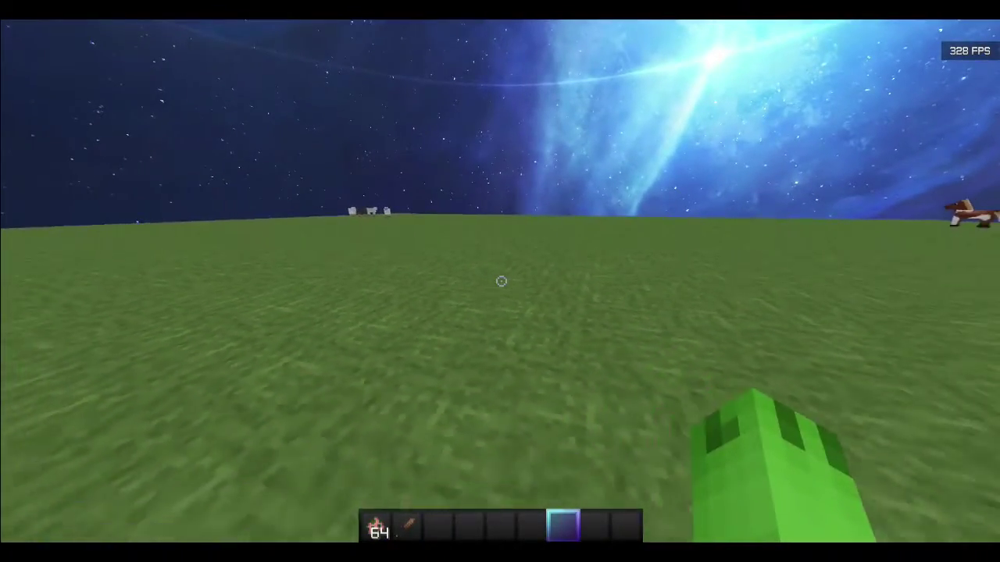
- Sprint forward and spawn three Zombie Pigmen with the spawn egg
{"action": "key", "text": "ctrl"}
{"action": "key", "text": "1"}
{"action": "key", "text": "e"}
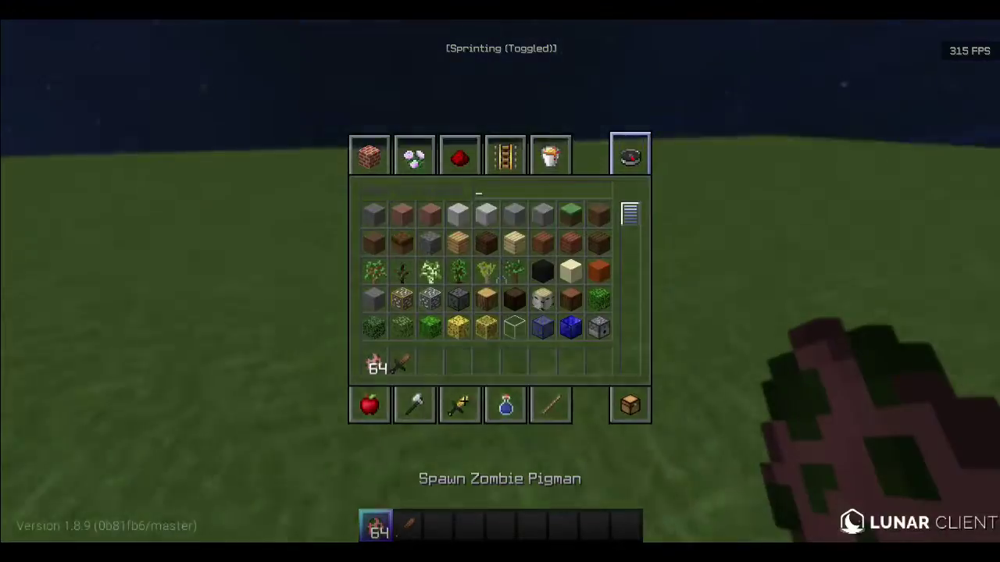
{"action": "key", "text": "e"}
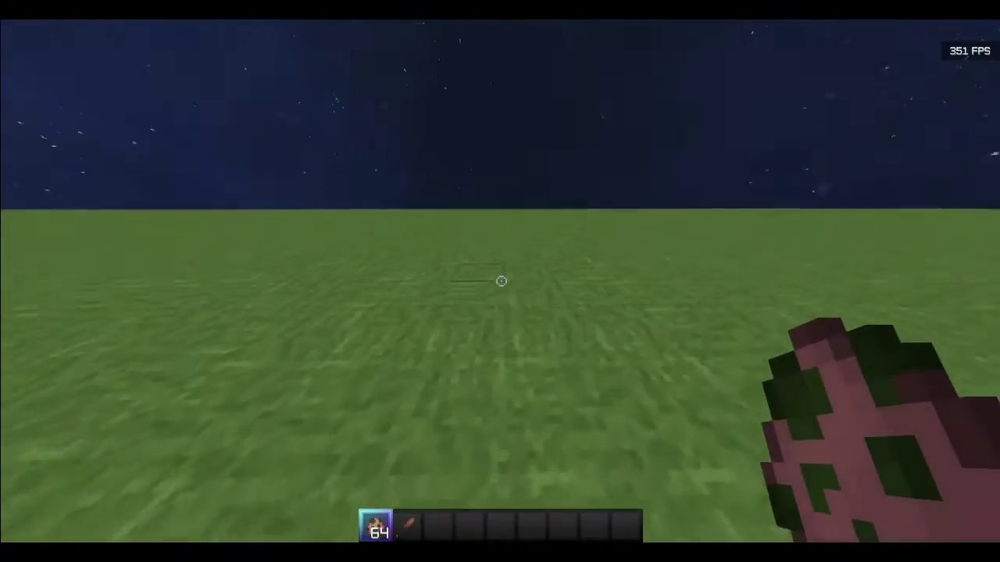
{"action": "right_click", "coordinate": [502, 281]}
{"action": "right_click", "coordinate": [501, 281]}
{"action": "right_click", "coordinate": [501, 281]}
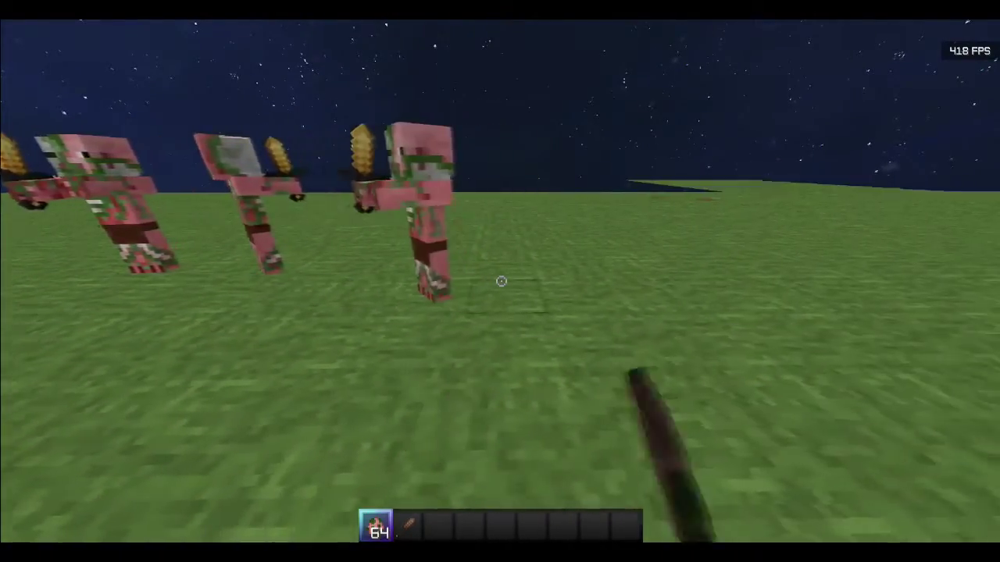
- Run at the Zombie Pigmen and strike one with the wooden sword
{"action": "key", "text": "2"}
{"action": "key", "text": "w"}
{"action": "left_click", "coordinate": [501, 281]}
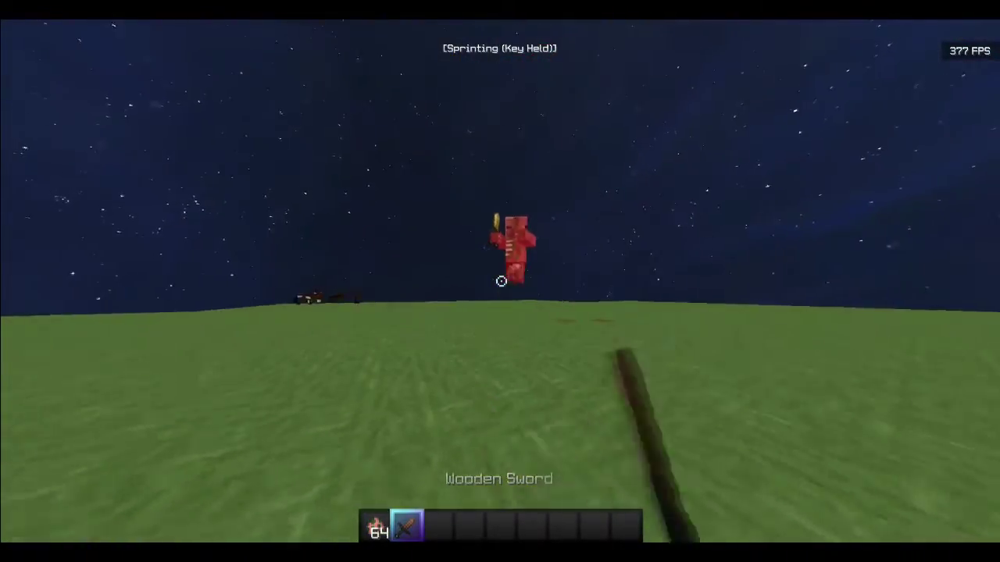
- Reach the Motion Blur settings by searching 'tot', then return to the game
{"action": "key", "text": "Shift_R"}
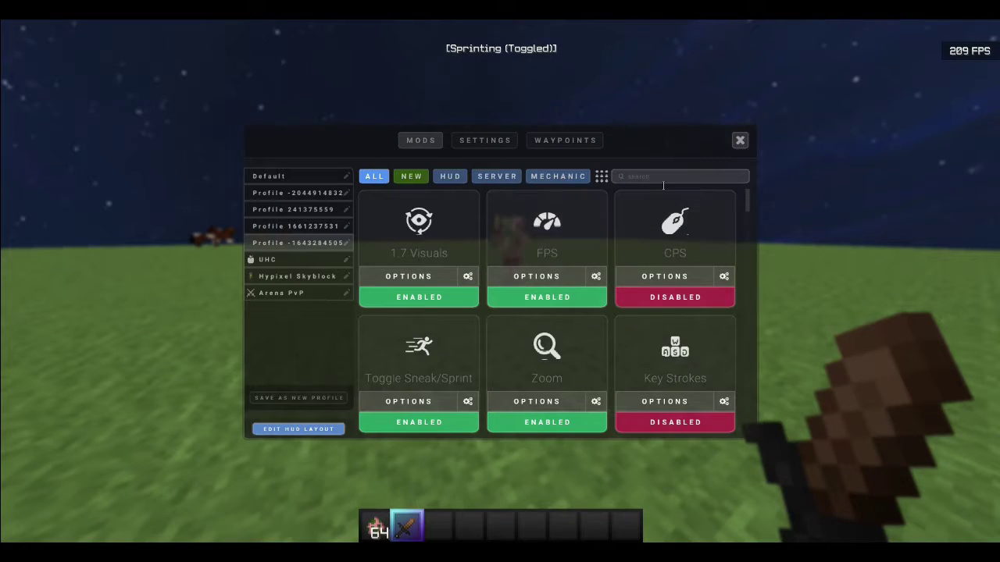
{"action": "type", "text": "mt"}
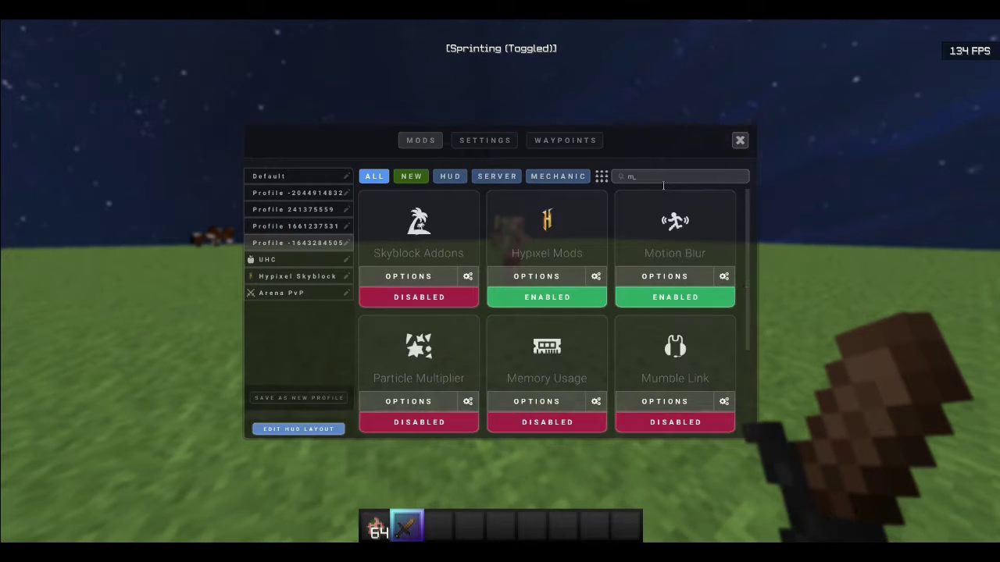
{"action": "type", "text": "ot"}
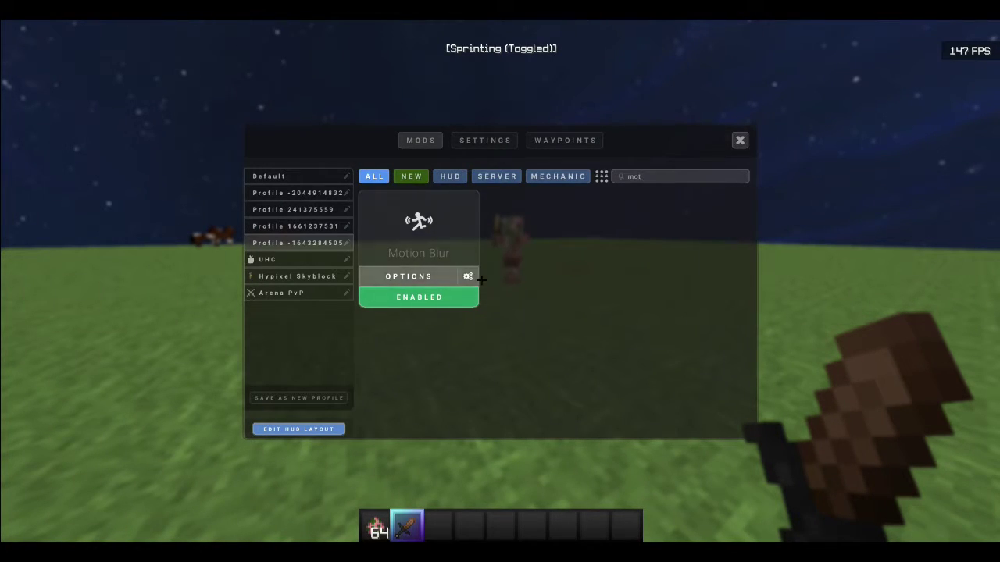
{"action": "left_click", "coordinate": [478, 277]}
{"action": "key", "text": "Escape"}
- Sprint to test the blur and hit the red player
{"action": "key", "text": "ctrl"}
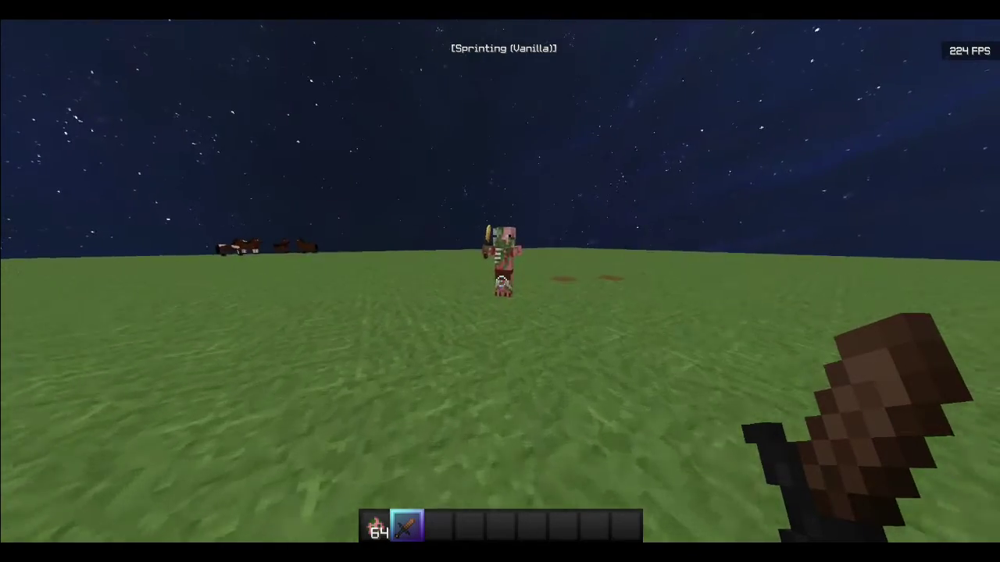
{"action": "key", "text": "ctrl"}
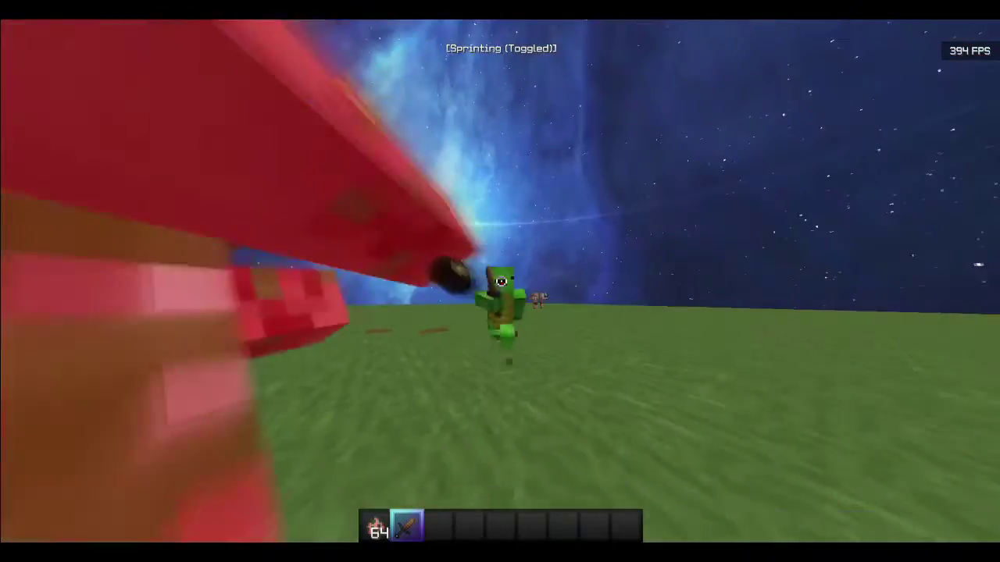
{"action": "left_click", "coordinate": [501, 282]}
{"action": "key", "text": "Escape"}
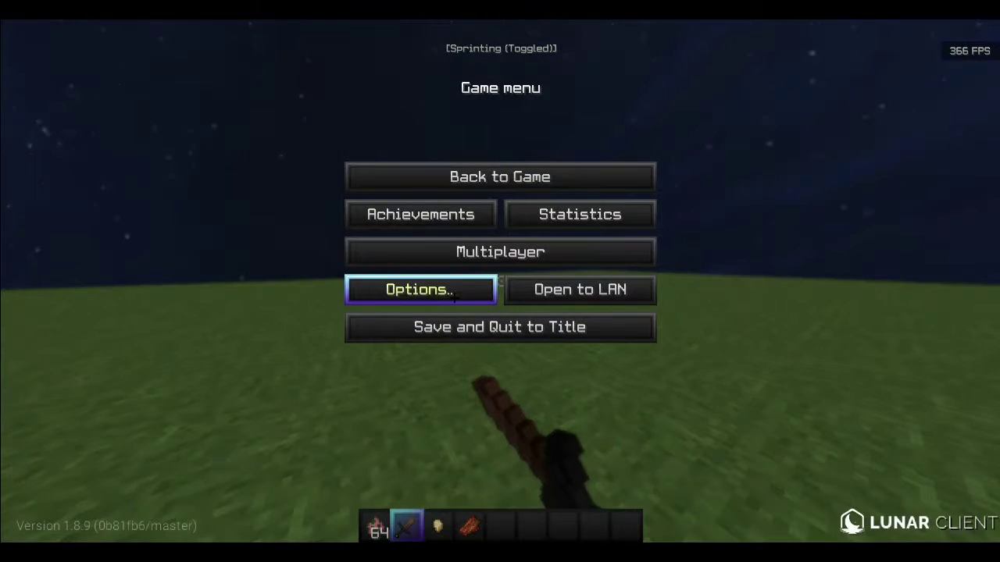
{"action": "key", "text": "Escape"}
- Search 'motion' in the mods list and lower the Motion Blur value further
{"action": "key", "text": "Shift_R"}
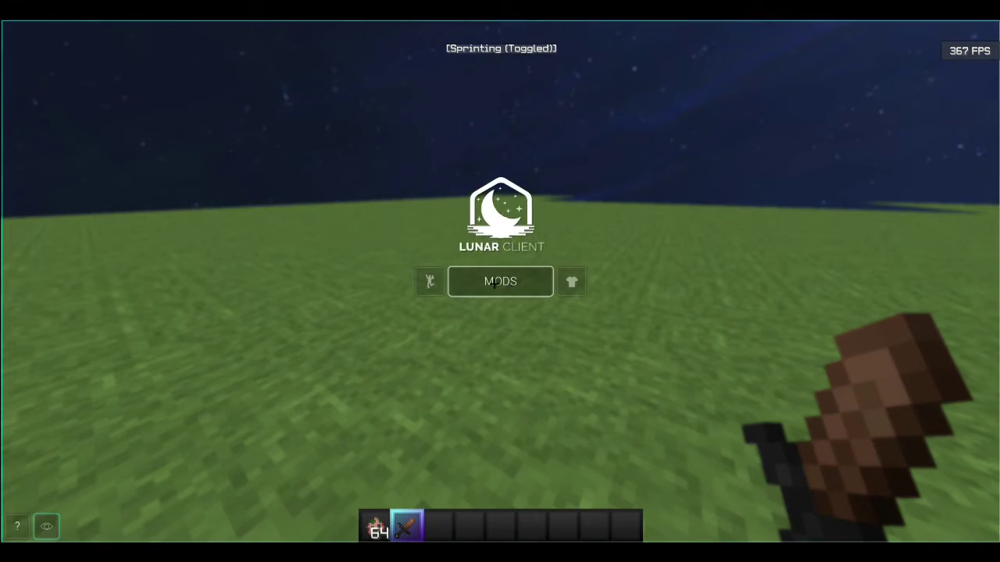
{"action": "left_click", "coordinate": [500, 281]}
{"action": "type", "text": "motion"}
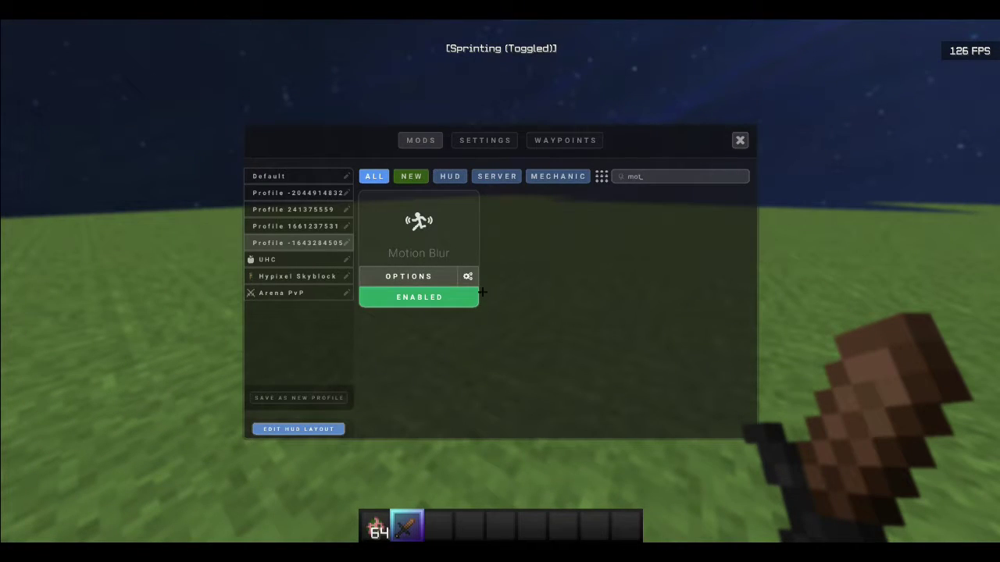
{"action": "left_click", "coordinate": [409, 276]}
{"action": "mouse_move", "coordinate": [607, 240]}
{"action": "left_mouse_down"}
{"action": "mouse_move", "coordinate": [576, 236]}
{"action": "mouse_move", "coordinate": [604, 240]}
{"action": "left_mouse_up"}
- Resume play with toggle sprint, select hotbar slot 8, and fly in third-person front view
{"action": "key", "text": "Escape"}
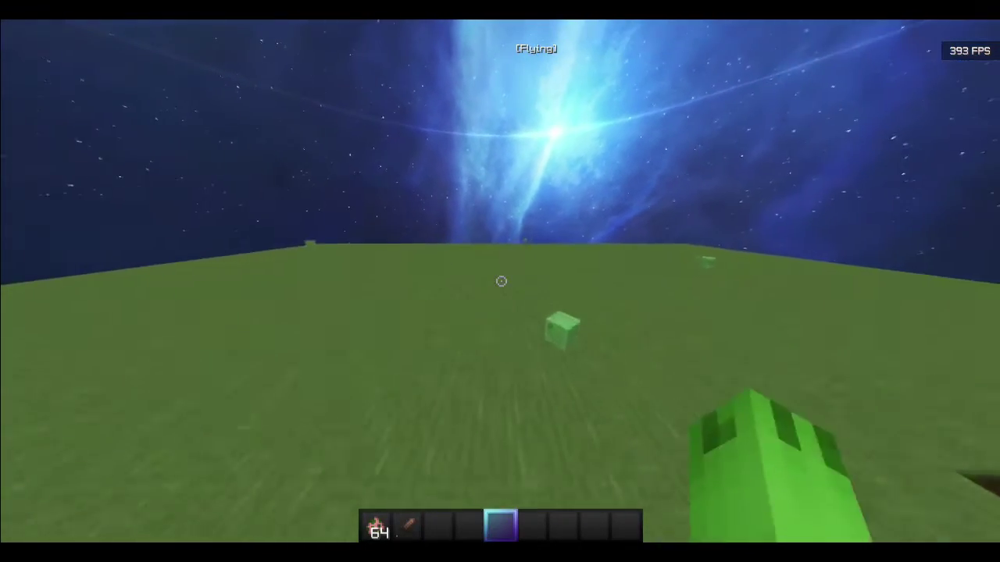
{"action": "left_click", "coordinate": [502, 281]}
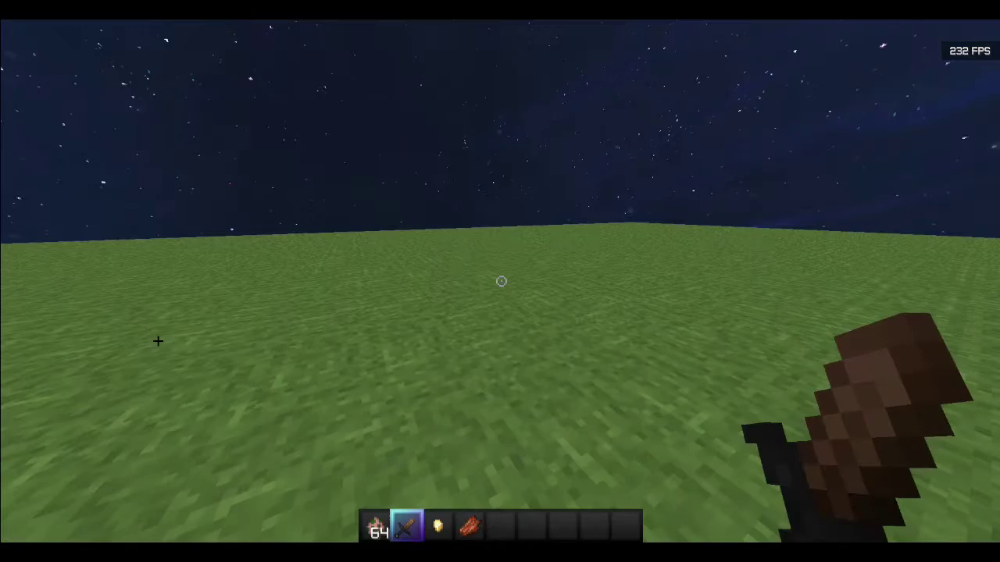
{"action": "key", "text": "ctrl"}
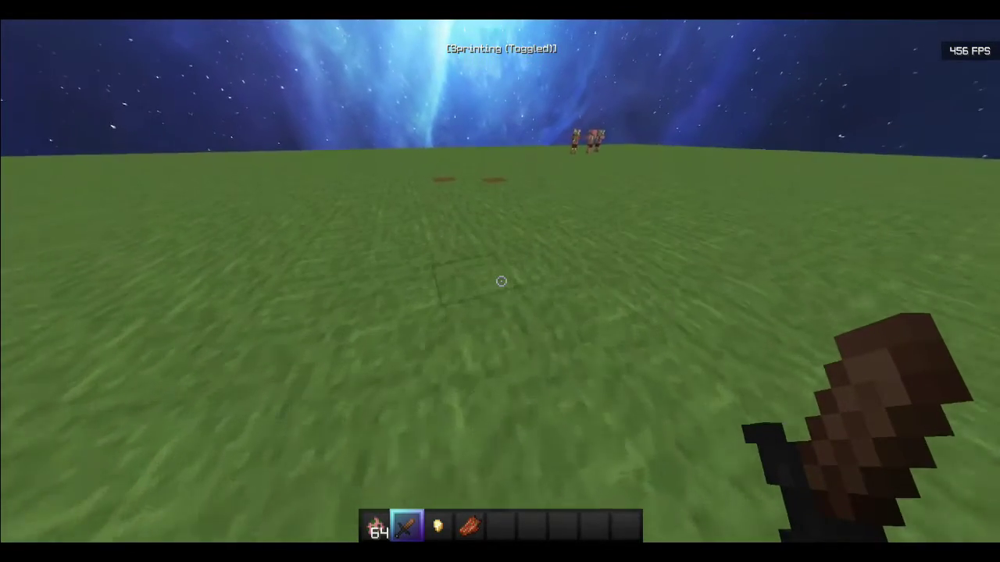
{"action": "key", "text": "8"}
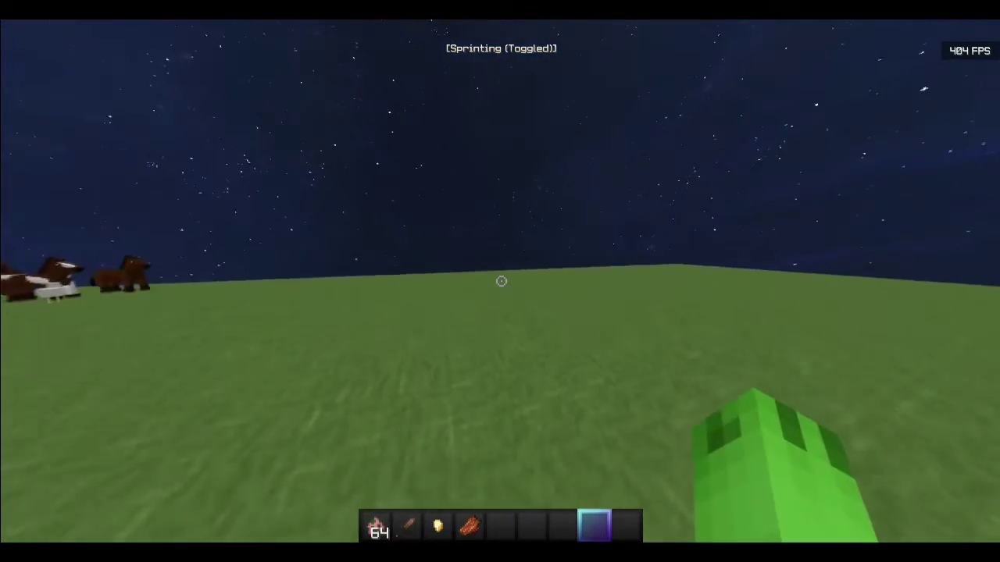
{"action": "key", "text": "space"}
{"action": "key", "text": "space"}
{"action": "key", "text": "F5"}
{"action": "key", "text": "F5"}
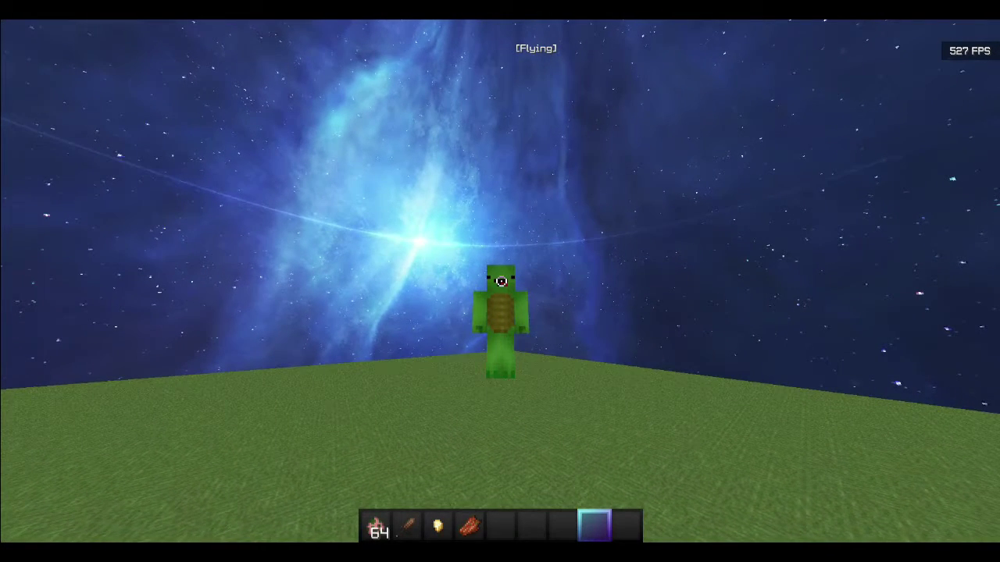
- Review the Video Settings Details page, then return to Video Settings
{"action": "key", "text": "Escape"}
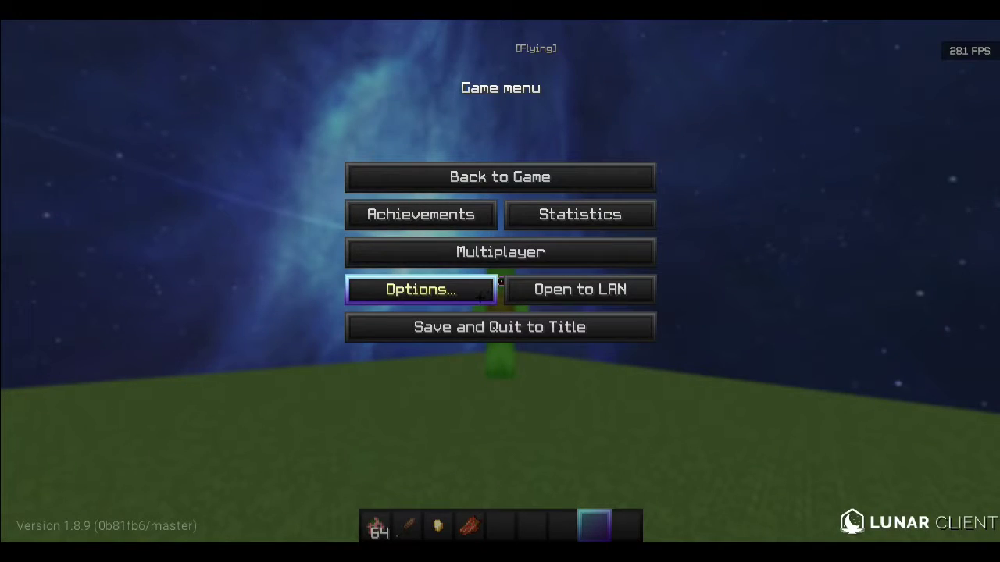
{"action": "left_click", "coordinate": [465, 311]}
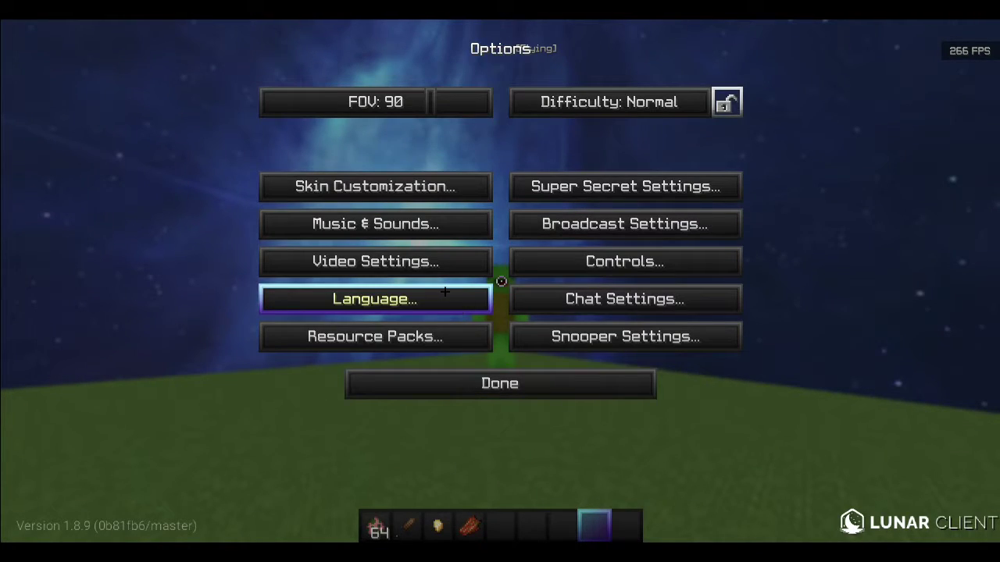
{"action": "left_click", "coordinate": [444, 261]}
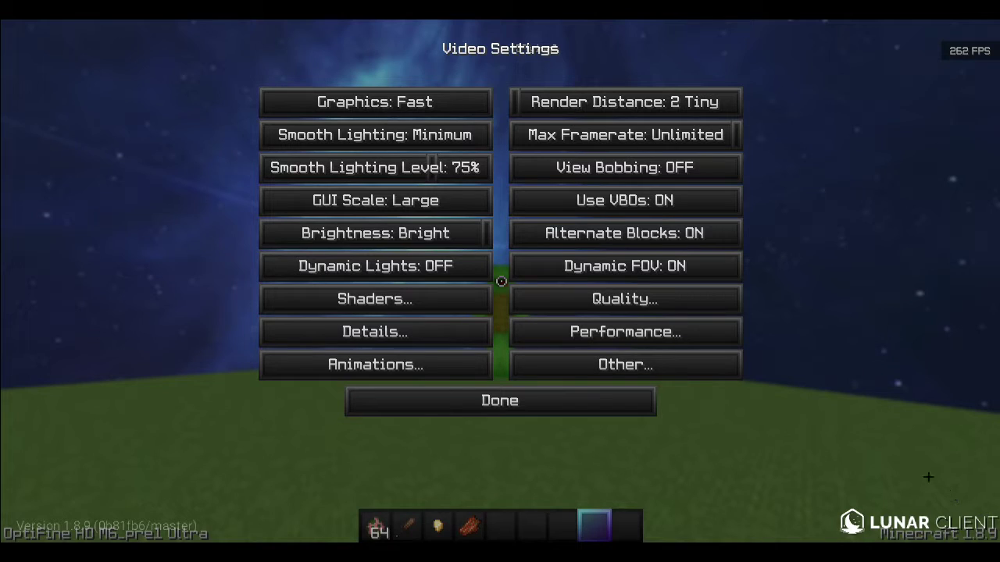
{"action": "left_click", "coordinate": [410, 328]}
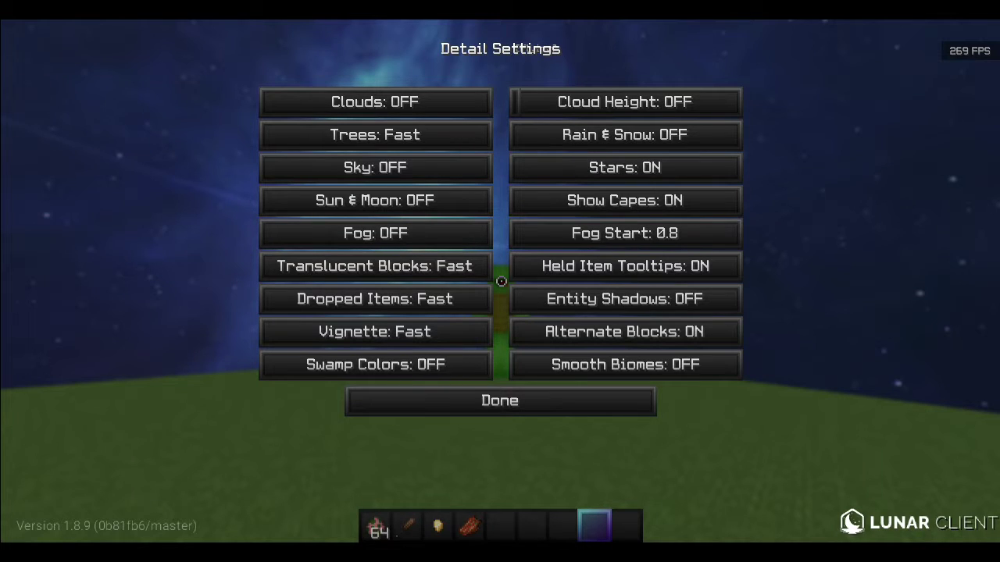
{"action": "left_click", "coordinate": [530, 400]}
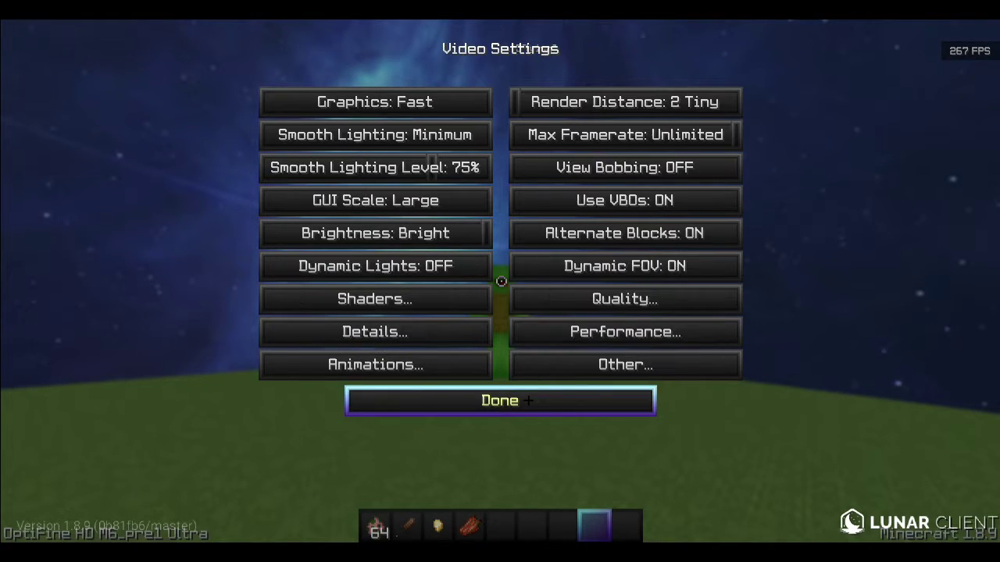
- Review the Other and Performance video settings pages
{"action": "left_click", "coordinate": [566, 379]}
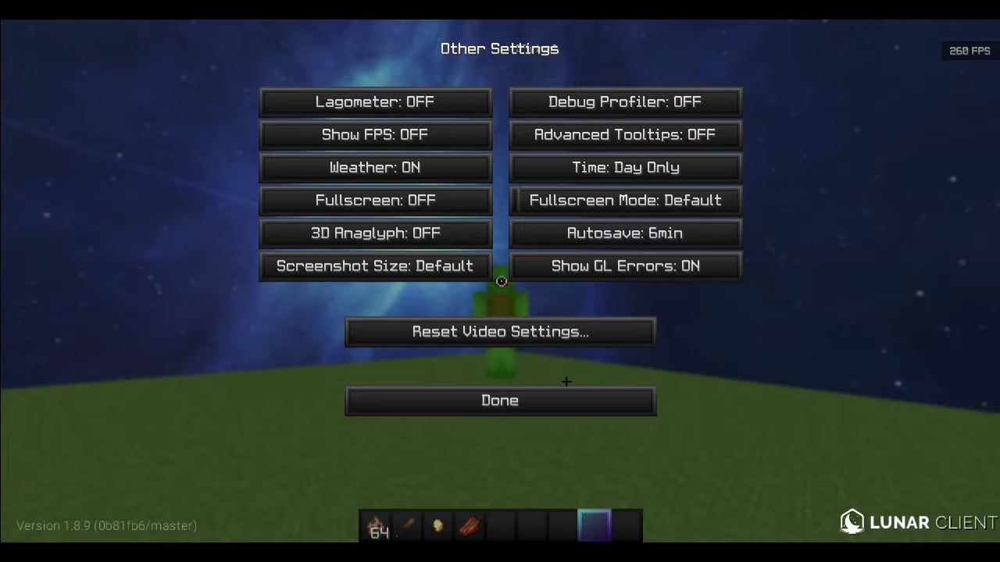
{"action": "left_click", "coordinate": [565, 397]}
{"action": "left_click", "coordinate": [578, 341]}
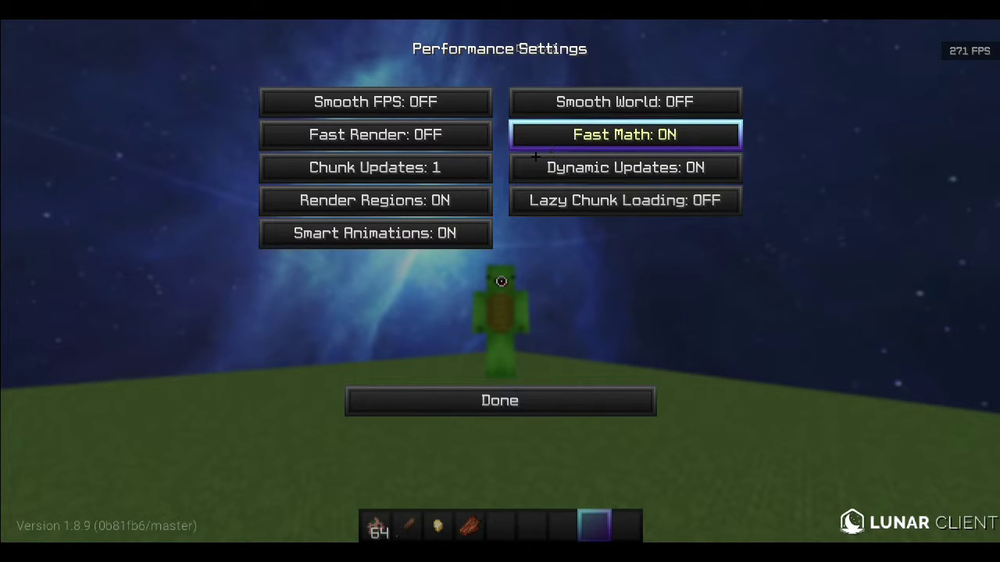
{"action": "left_click", "coordinate": [438, 411]}
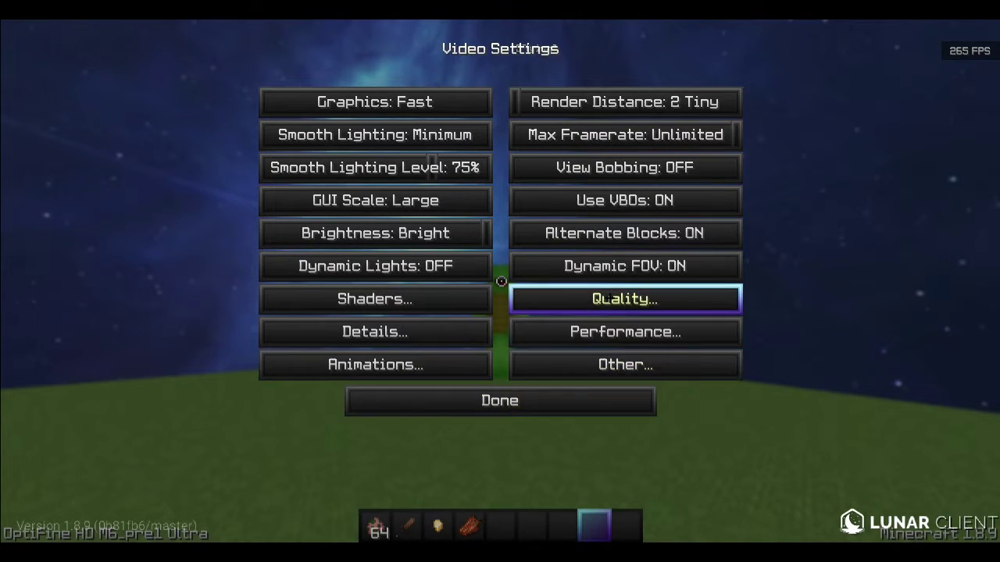
- Review the Quality and Animations pages, then close the options and resume the game
{"action": "left_click", "coordinate": [609, 299]}
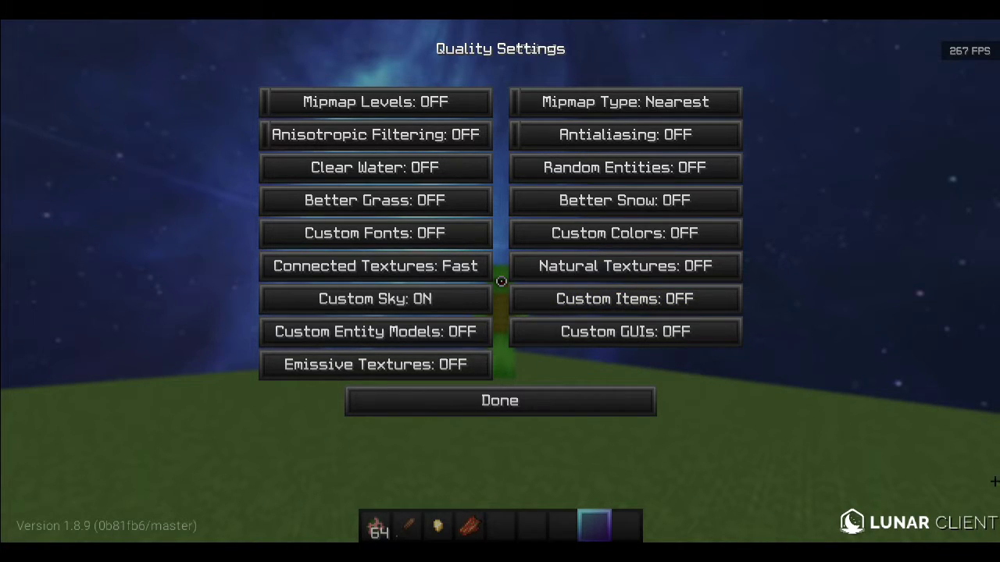
{"action": "left_click", "coordinate": [595, 414]}
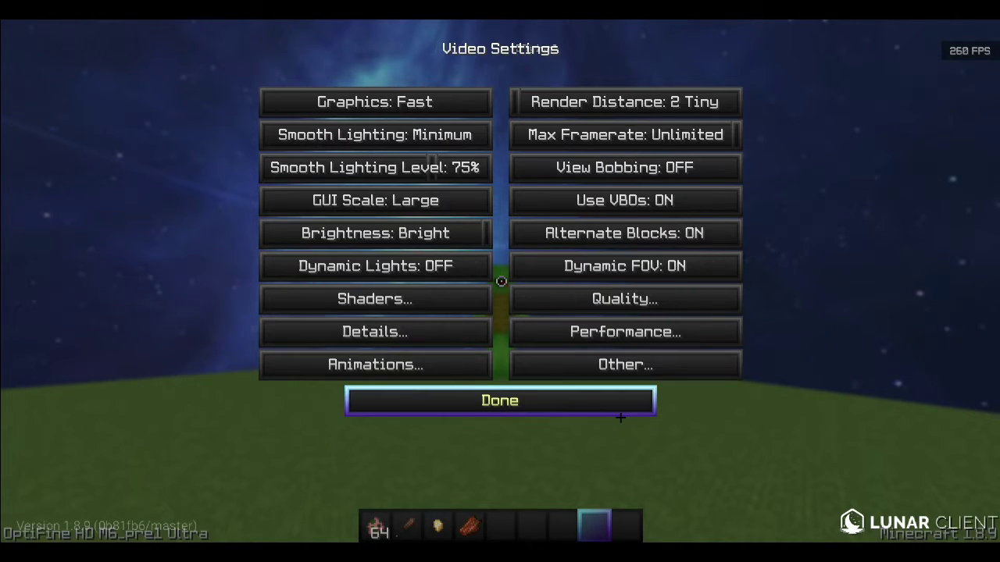
{"action": "left_click", "coordinate": [422, 379]}
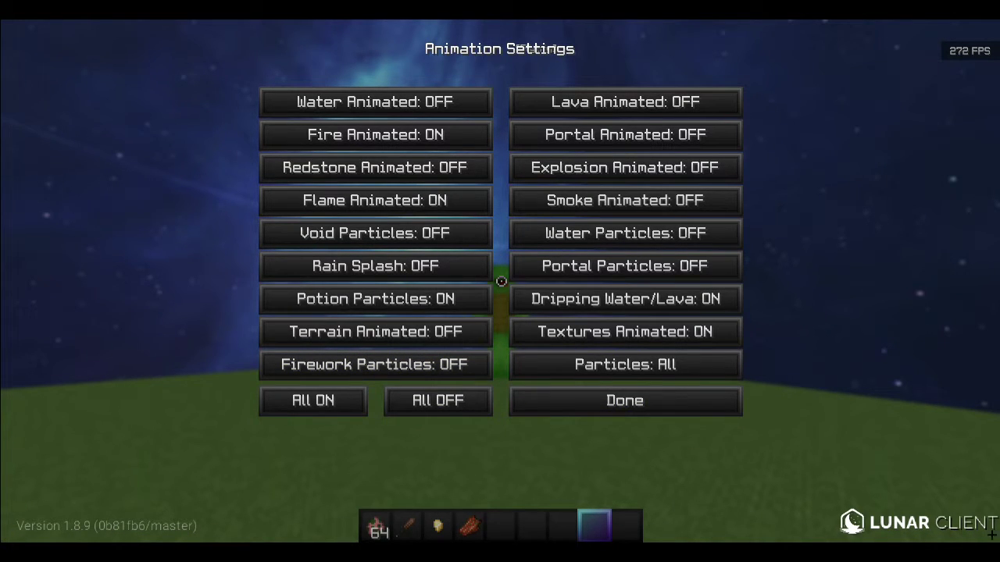
{"action": "left_click", "coordinate": [660, 410]}
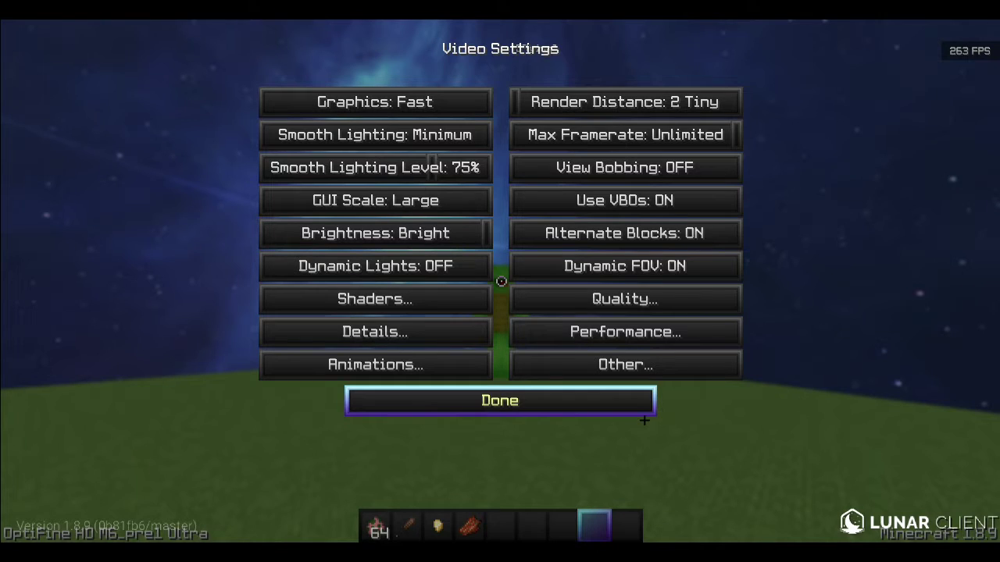
{"action": "left_click", "coordinate": [647, 416]}
{"action": "key", "text": "Escape"}
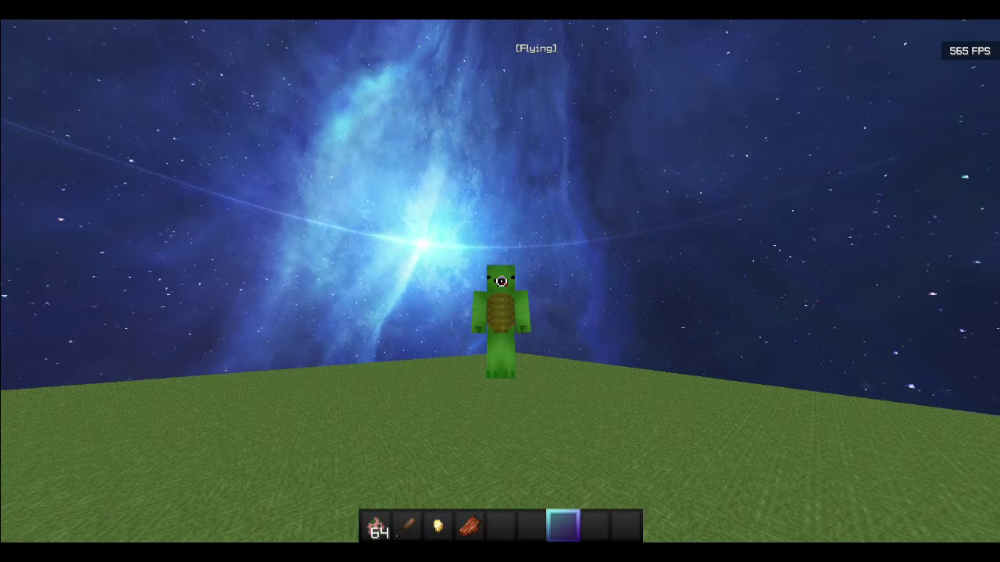
- Zoom on the player, then spawn a Zombie Pigman and hit it twice with the sword
{"action": "key", "text": "c"}
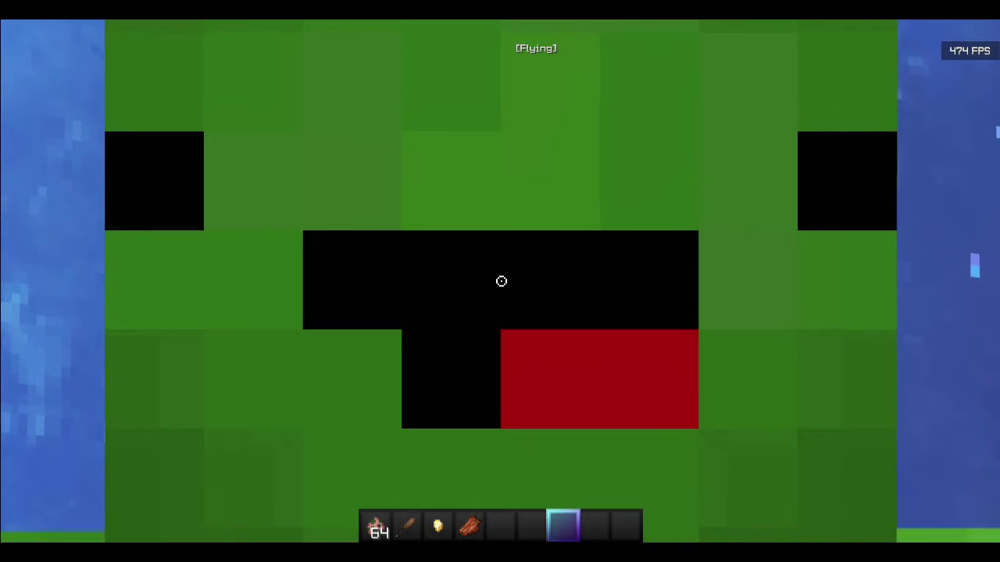
{"action": "key", "text": "space"}
{"action": "key", "text": "space"}
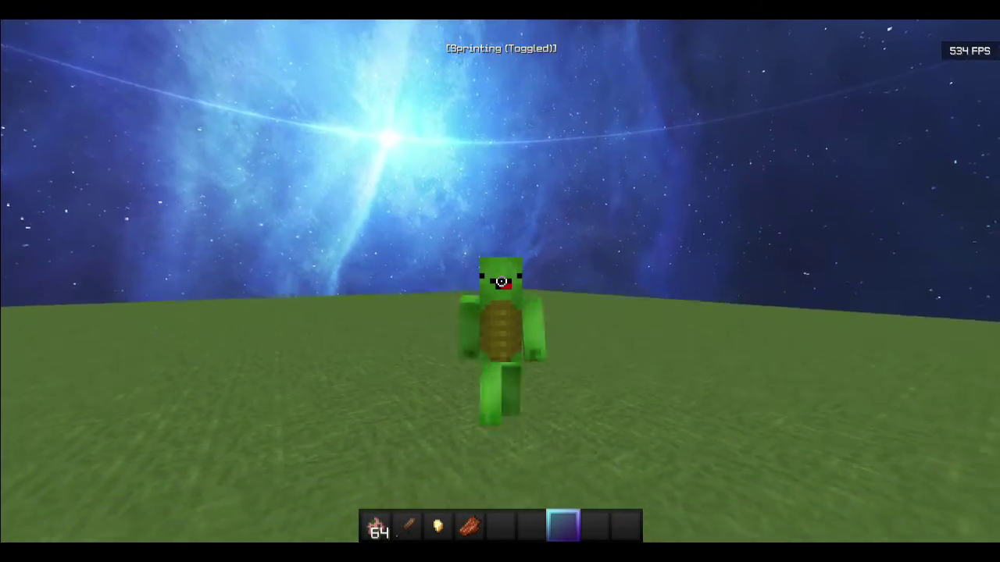
{"action": "scroll", "coordinate": [500, 281], "scroll_direction": "up", "scroll_amount": 6}
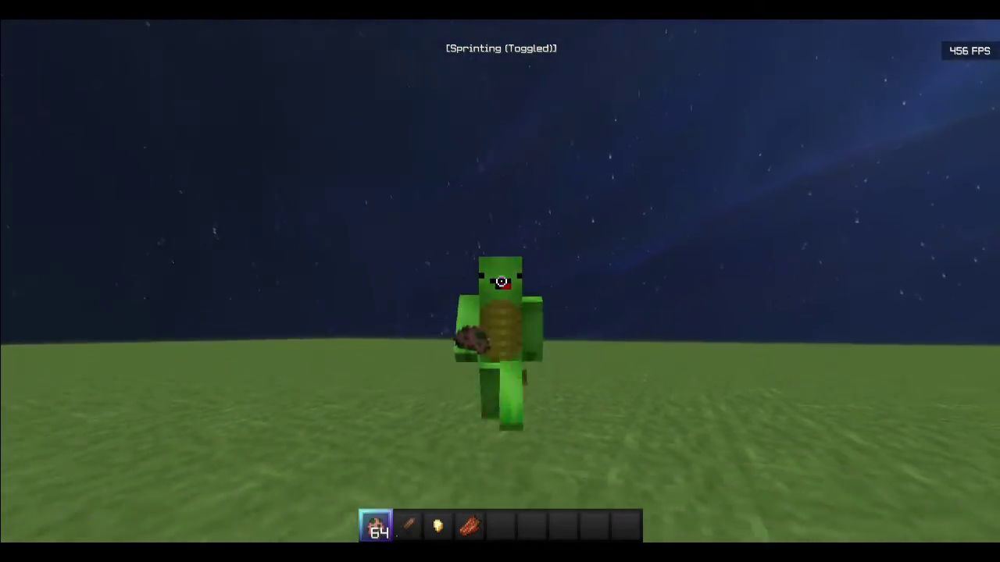
{"action": "right_click", "coordinate": [500, 281]}
{"action": "scroll", "coordinate": [501, 282], "scroll_direction": "down", "scroll_amount": 1}
{"action": "left_click", "coordinate": [501, 281]}
{"action": "left_click", "coordinate": [501, 281]}
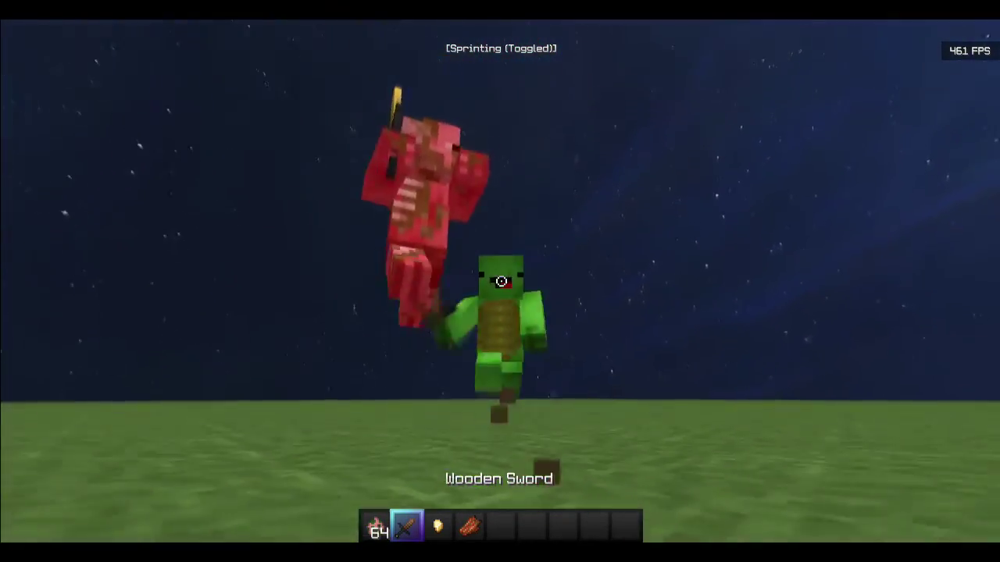
- Spawn another Zombie Pigman beside the player and sprint away
{"action": "scroll", "coordinate": [501, 282], "scroll_direction": "up", "scroll_amount": 1}
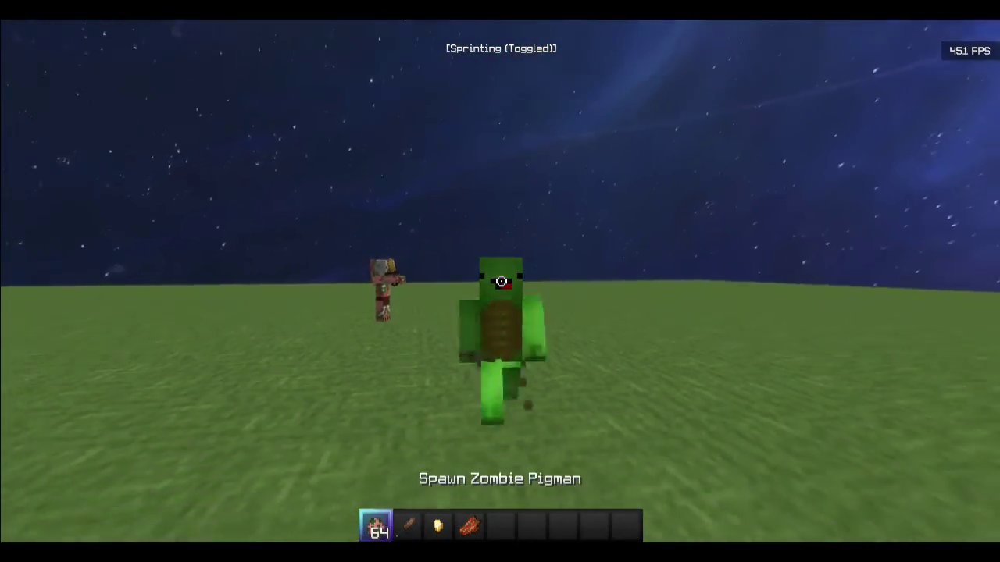
{"action": "right_click", "coordinate": [500, 281]}
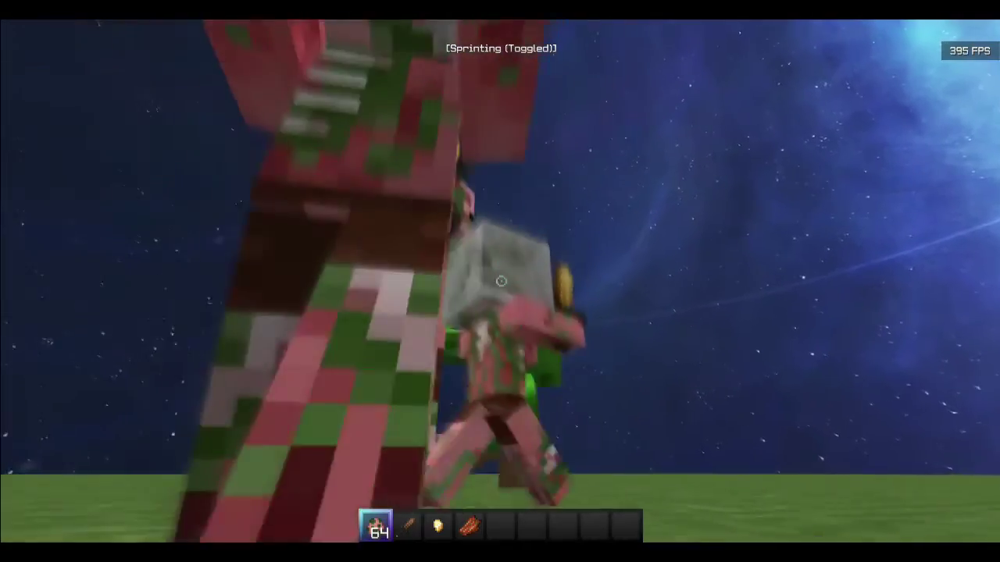
{"action": "scroll", "coordinate": [501, 281], "scroll_direction": "down", "scroll_amount": 1}
{"action": "key", "text": "w"}
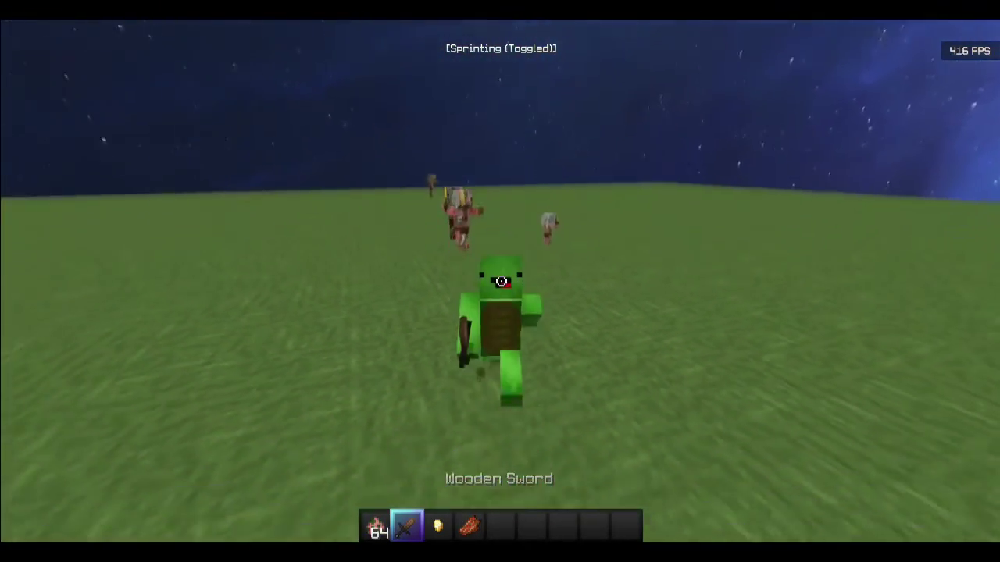